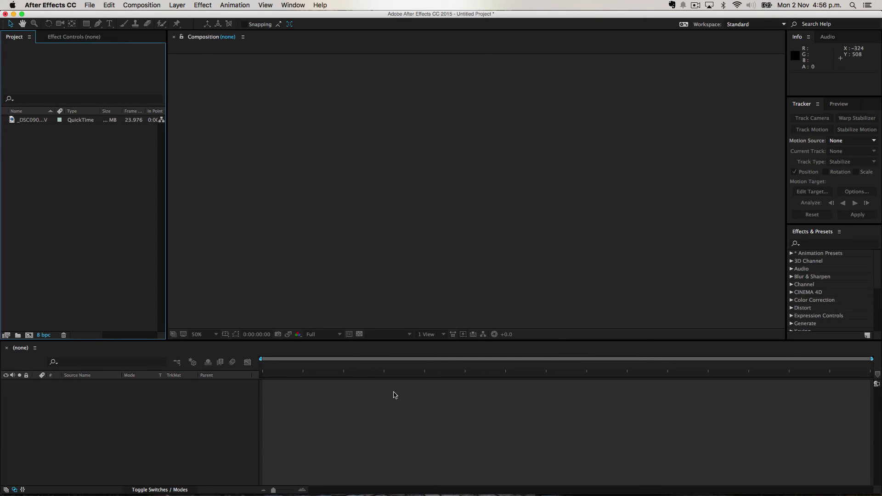
# In Chrome, play the Halloween short film and pause at the 3:32 and 4:04 gravestone scenes.
pyautogui.moveTo(178, 489)
pyautogui.click(177, 471)
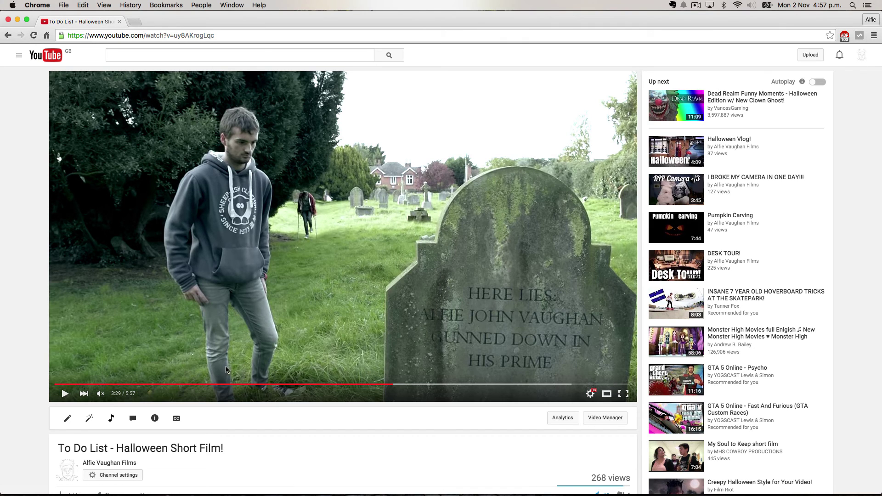
pyautogui.click(507, 261)
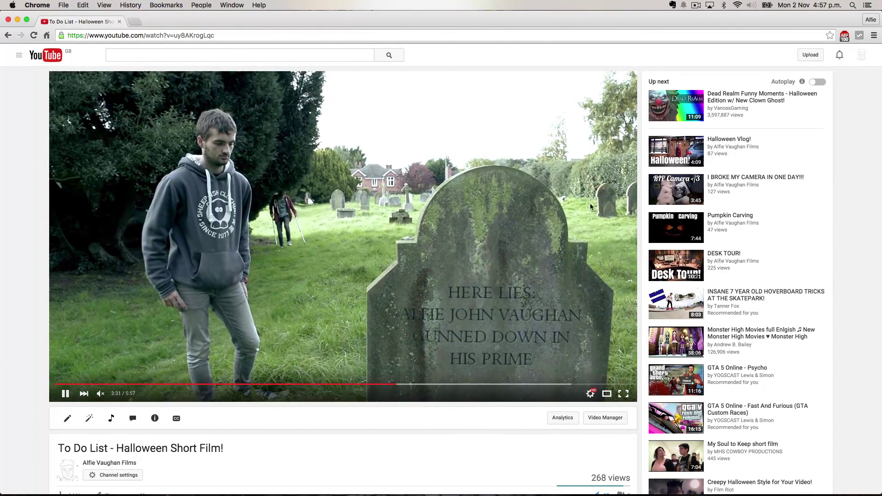
pyautogui.click(506, 275)
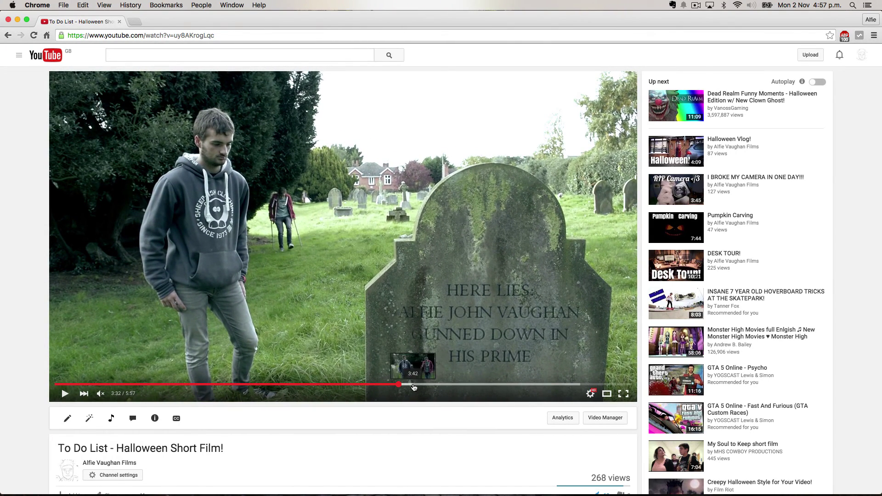
pyautogui.click(442, 386)
pyautogui.click(481, 293)
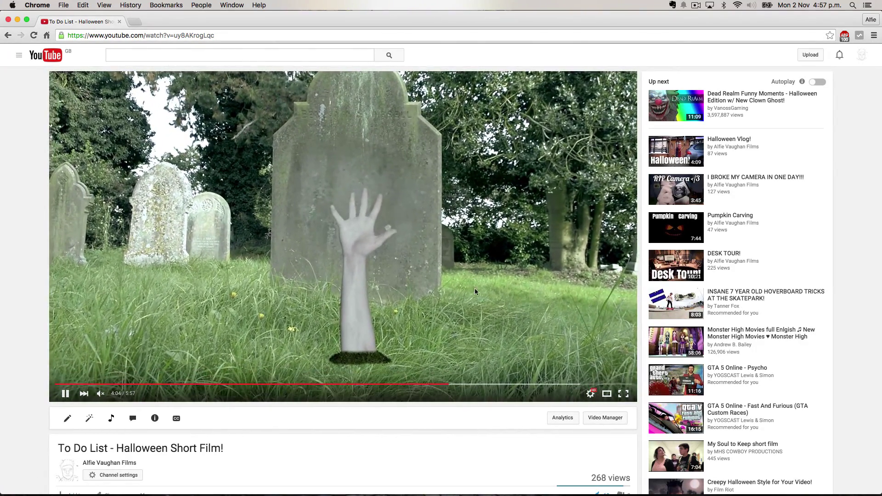
pyautogui.click(472, 282)
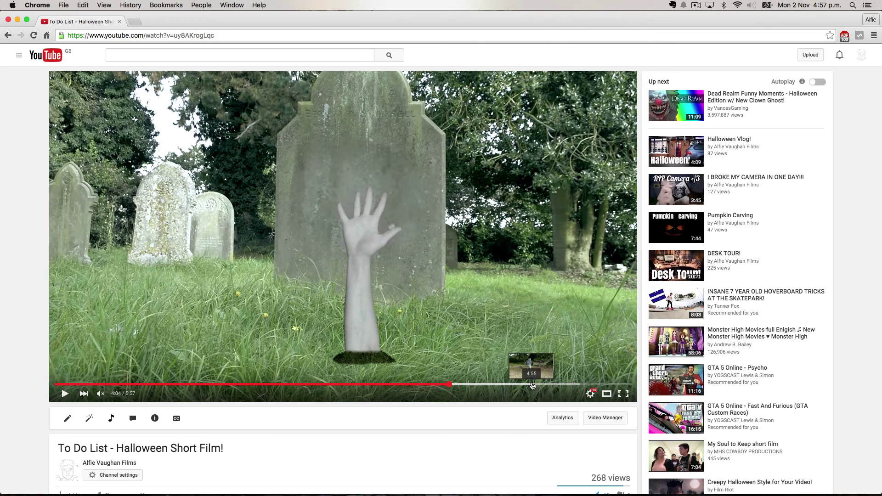
# View the 4:59 gravestone shot, then close the YouTube video and return to After Effects.
pyautogui.click(532, 385)
pyautogui.click(338, 224)
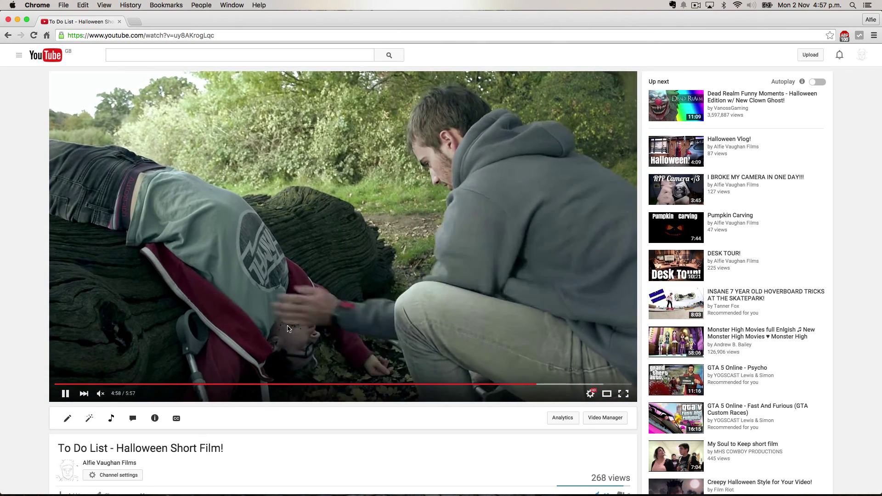
pyautogui.click(283, 326)
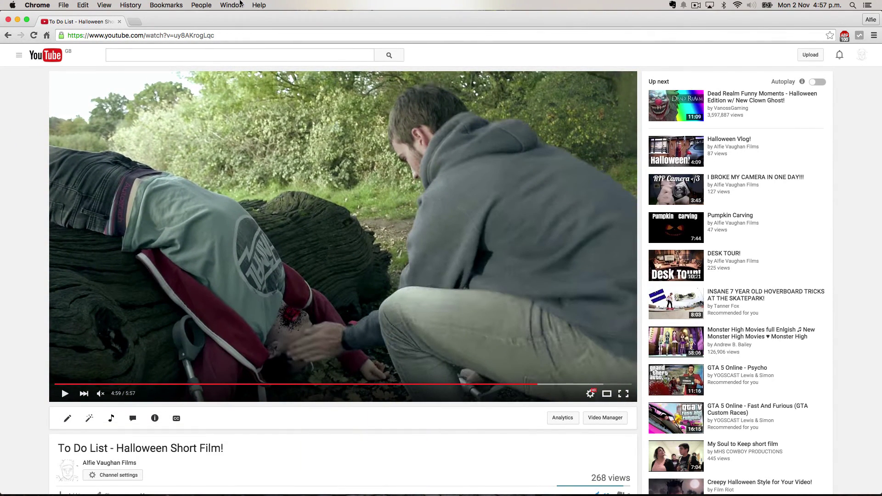
pyautogui.click(120, 21)
pyautogui.click(87, 195)
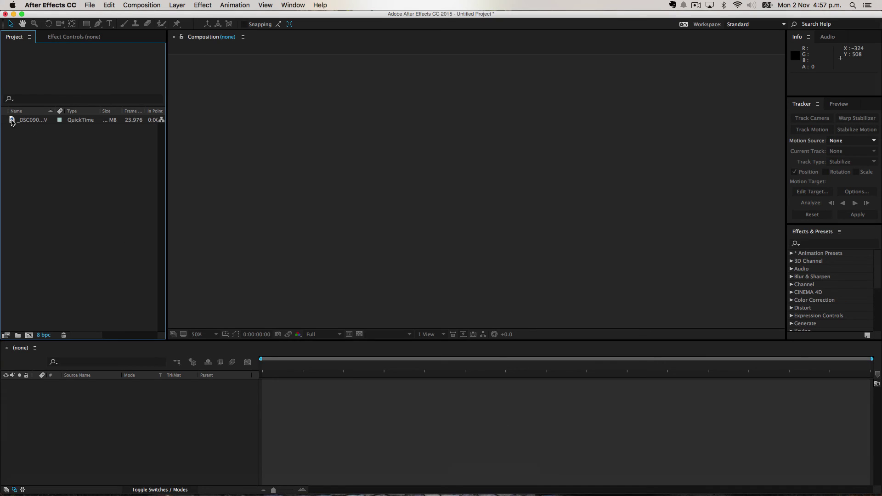
# Make a _DSC0906 comp from the footage, trim it to the 7:05–10:05 work area and play it back.
pyautogui.moveTo(11, 121); pyautogui.dragTo(28, 336)
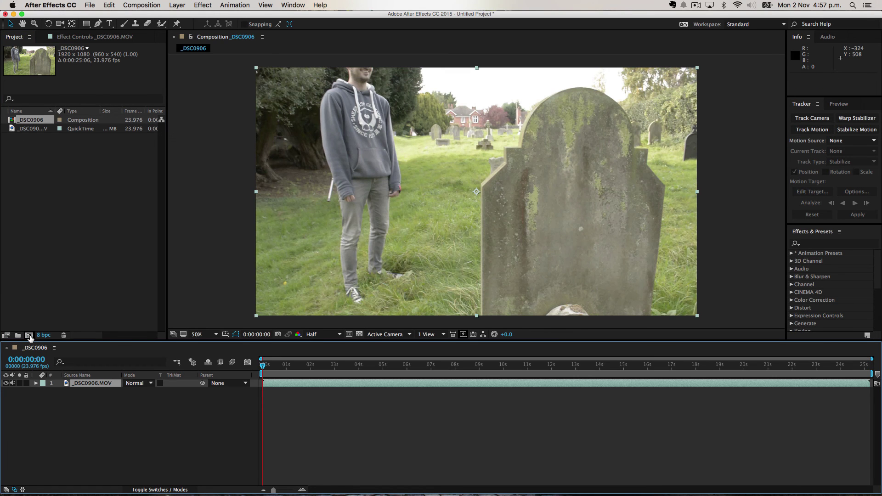
pyautogui.click(278, 364)
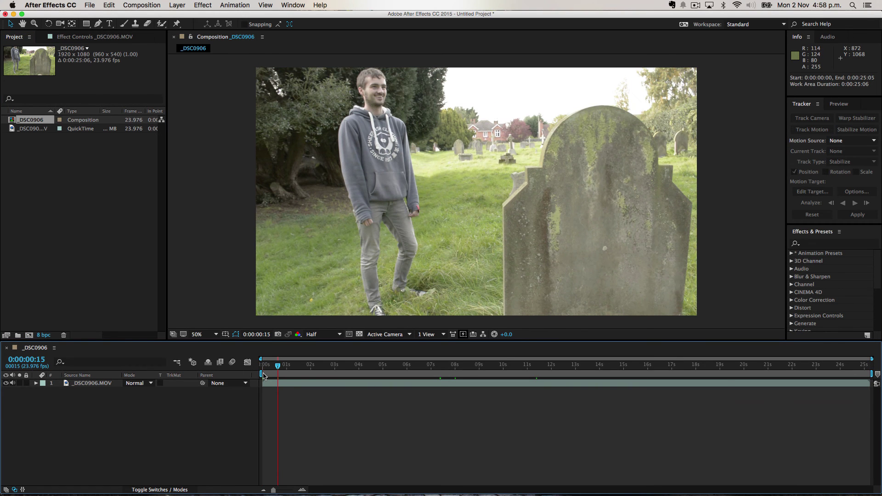
pyautogui.moveTo(269, 374); pyautogui.dragTo(509, 365)
pyautogui.moveTo(870, 374); pyautogui.dragTo(509, 383)
pyautogui.rightClick(467, 373)
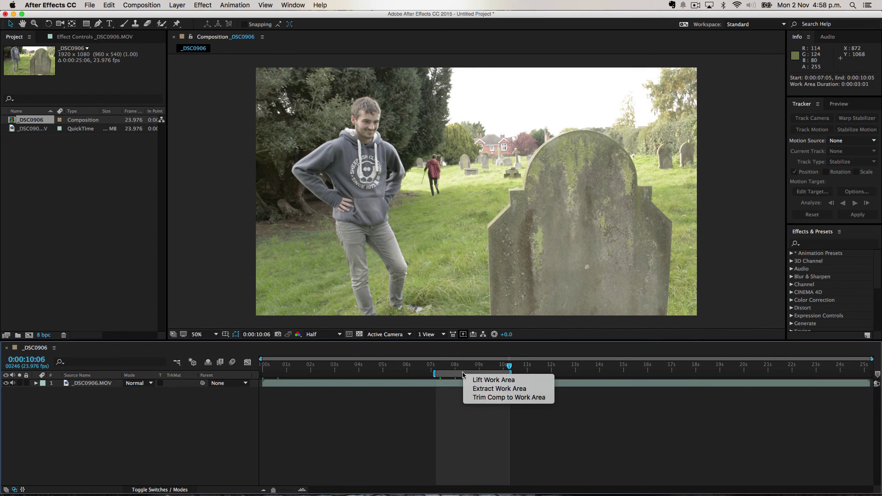
pyautogui.click(492, 398)
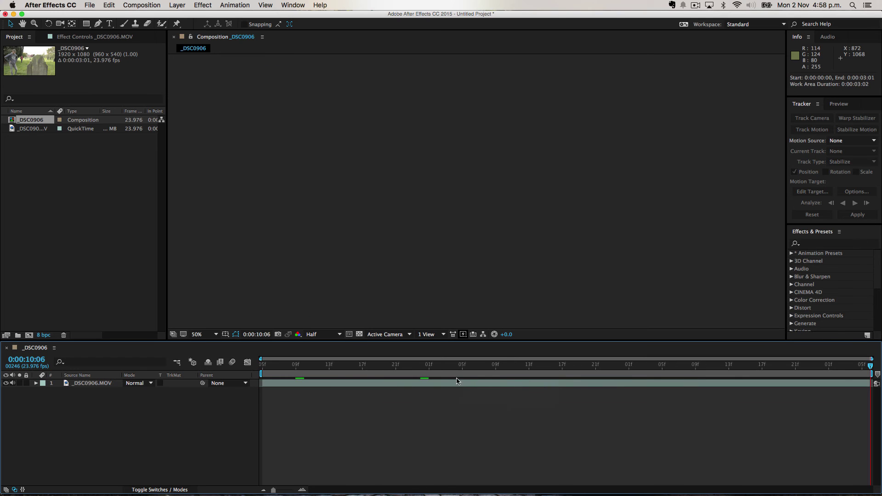
pyautogui.press('space')
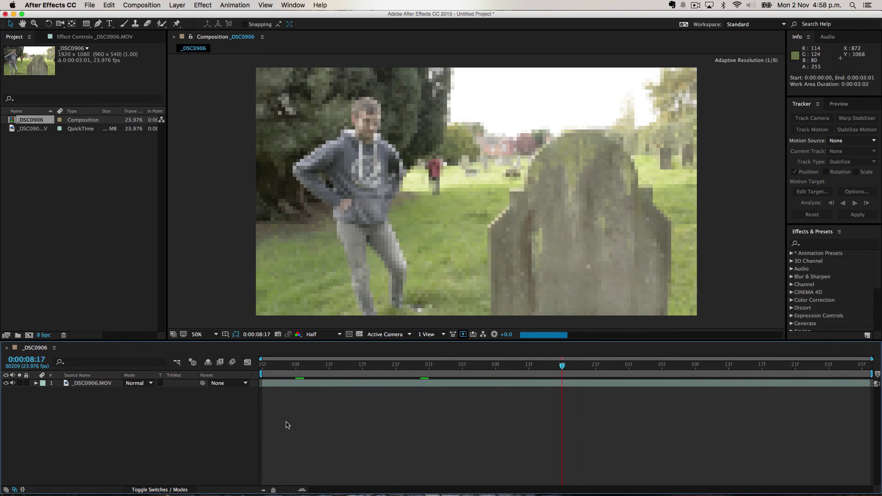
pyautogui.press('space')
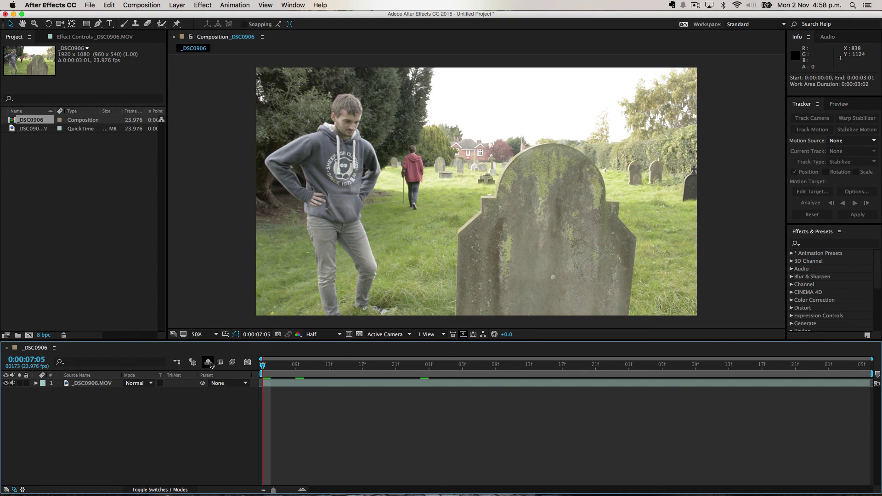
pyautogui.click(84, 385)
# Start a motion track on the footage and drag Track Point 1 onto the gravestone mark at 100% view.
pyautogui.click(813, 130)
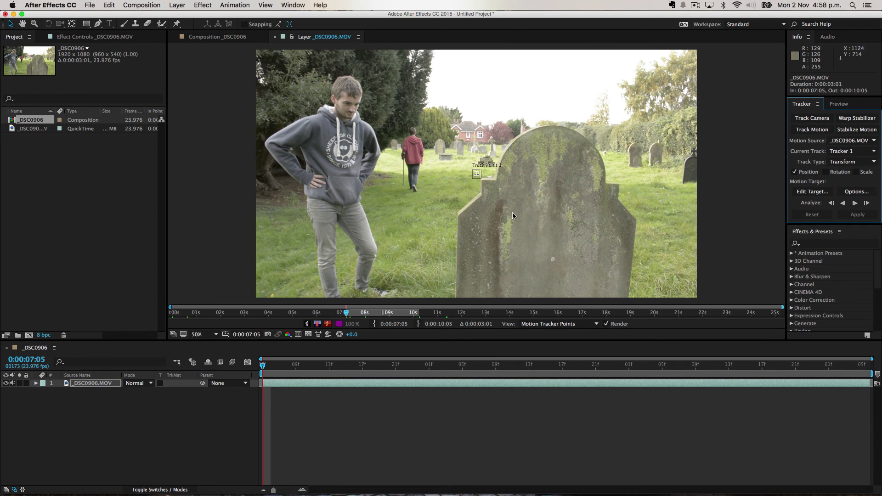
pyautogui.press('/')
pyautogui.moveTo(482, 184); pyautogui.dragTo(627, 261)
pyautogui.scroll(-5, 539, 200)
pyautogui.hscroll(5, 540, 201)
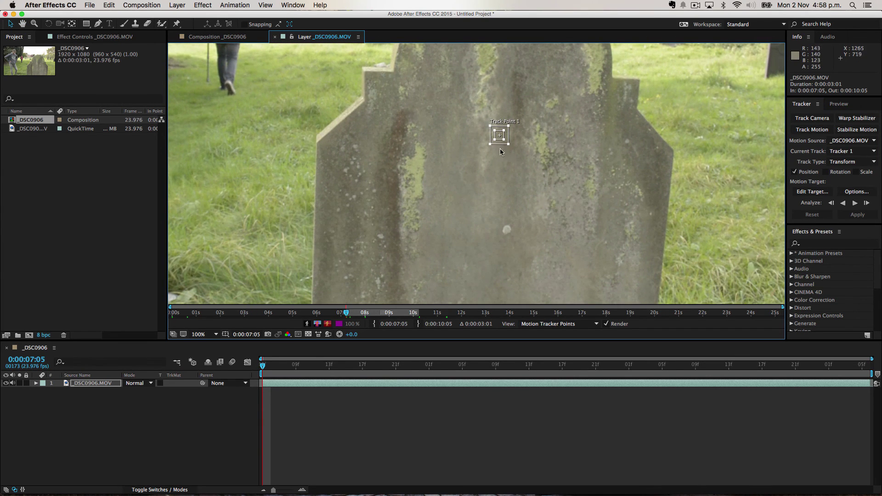
# Enlarge Track Point 1's feature box and tighten its search region around the mark.
pyautogui.moveTo(508, 145); pyautogui.dragTo(526, 164)
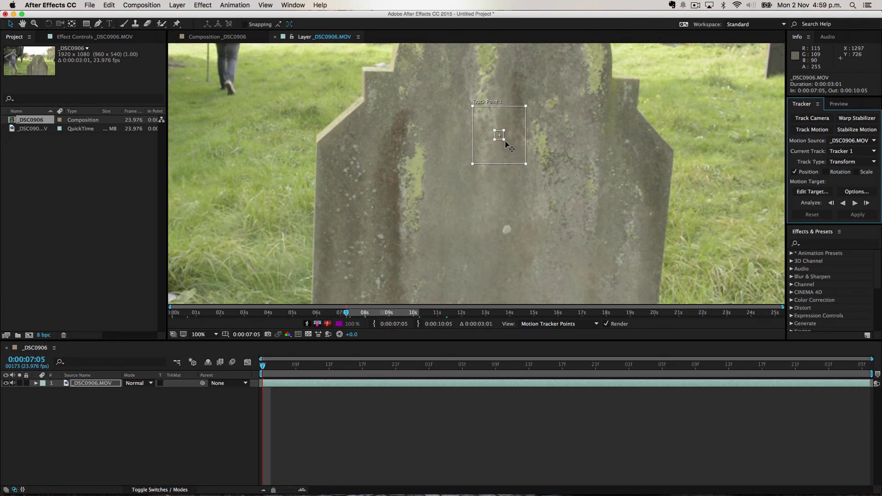
pyautogui.moveTo(504, 140); pyautogui.dragTo(551, 273)
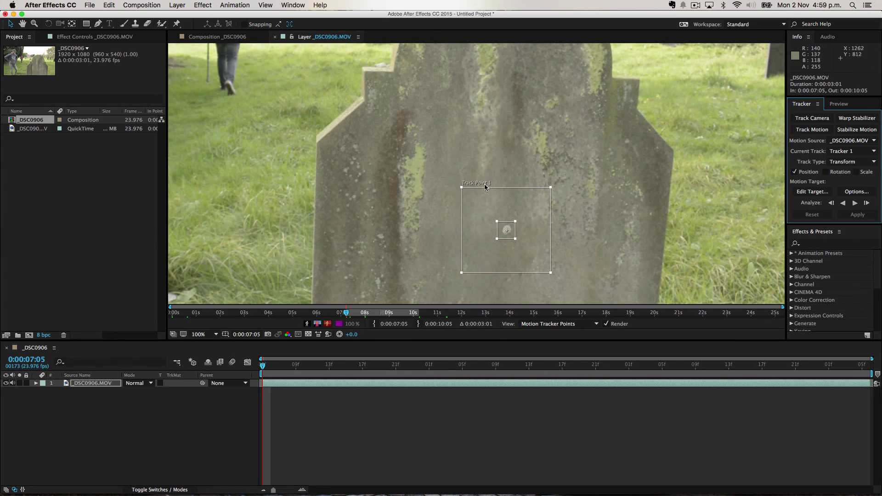
pyautogui.moveTo(551, 272); pyautogui.dragTo(569, 288)
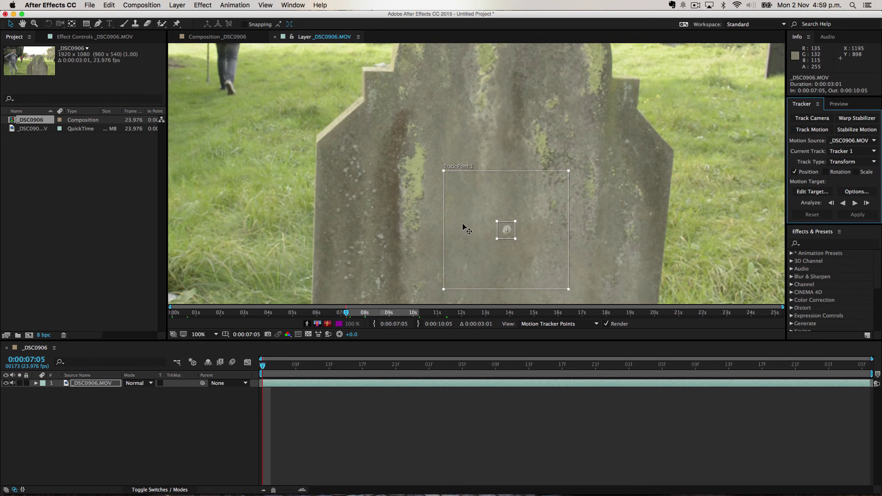
pyautogui.moveTo(568, 290); pyautogui.dragTo(541, 261)
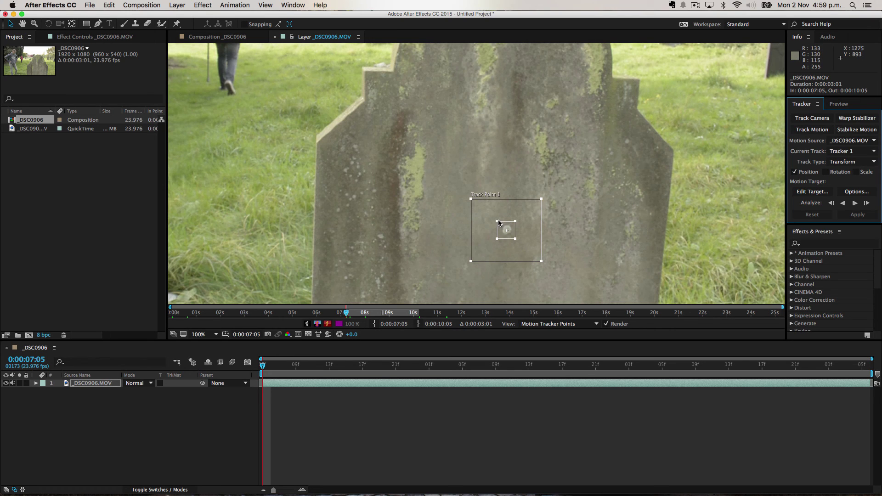
pyautogui.scroll(-4, 410, 213)
pyautogui.scroll(2, 410, 212)
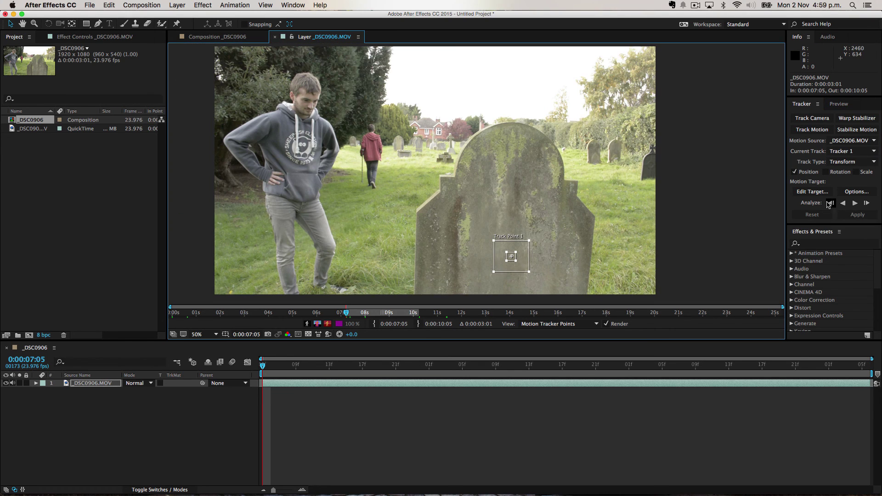
# Analyse Track Point 1 frame by frame forward and back, then return to 07:05.
pyautogui.click(867, 203)
pyautogui.click(868, 203)
pyautogui.click(835, 204)
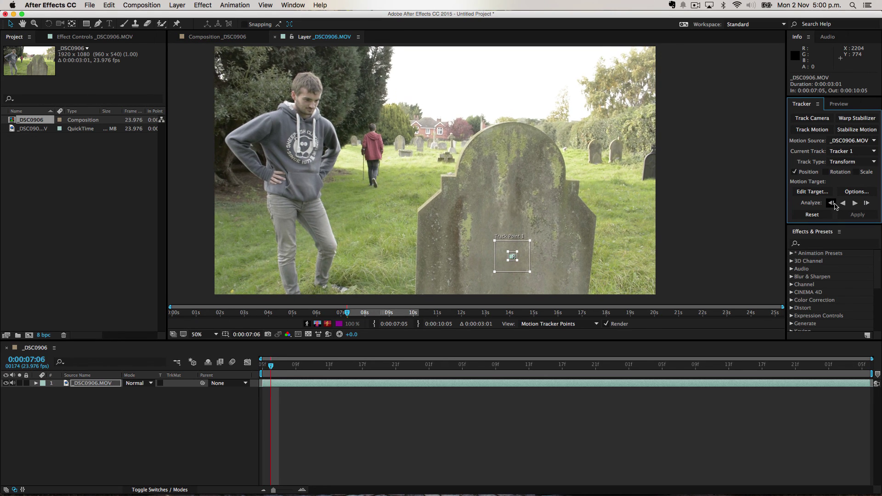
pyautogui.click(835, 204)
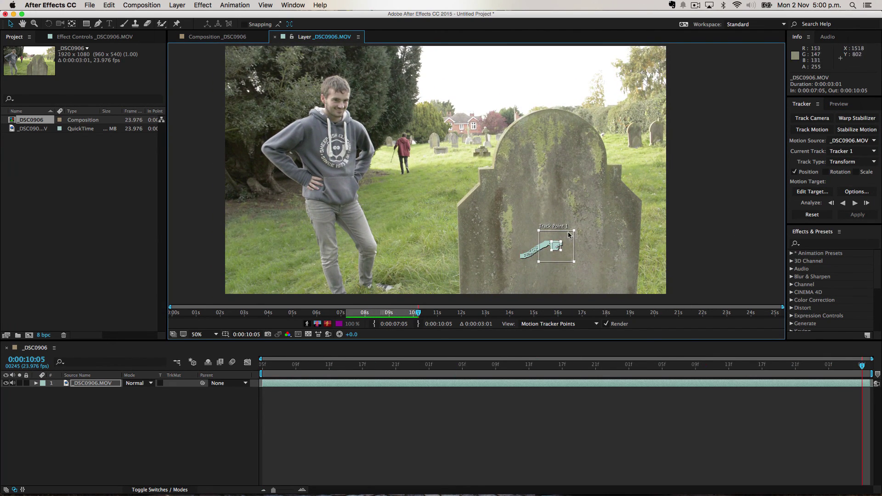
pyautogui.scroll(2, 581, 232)
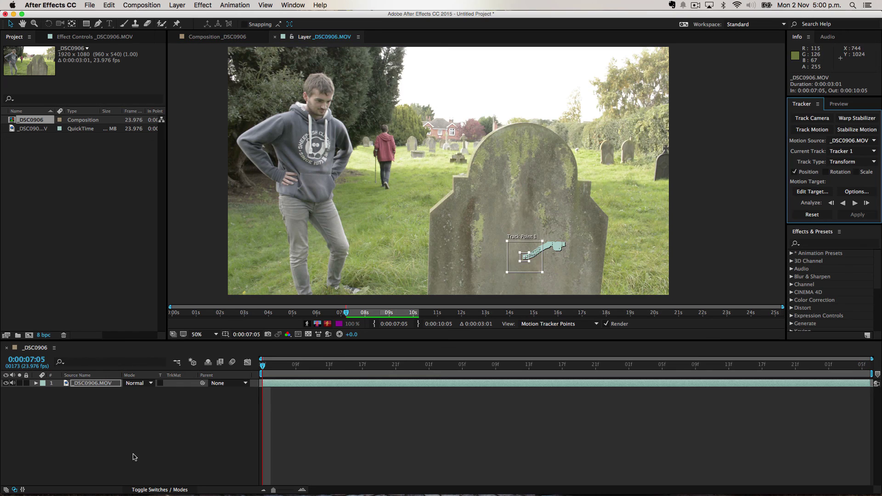
pyautogui.click(133, 457)
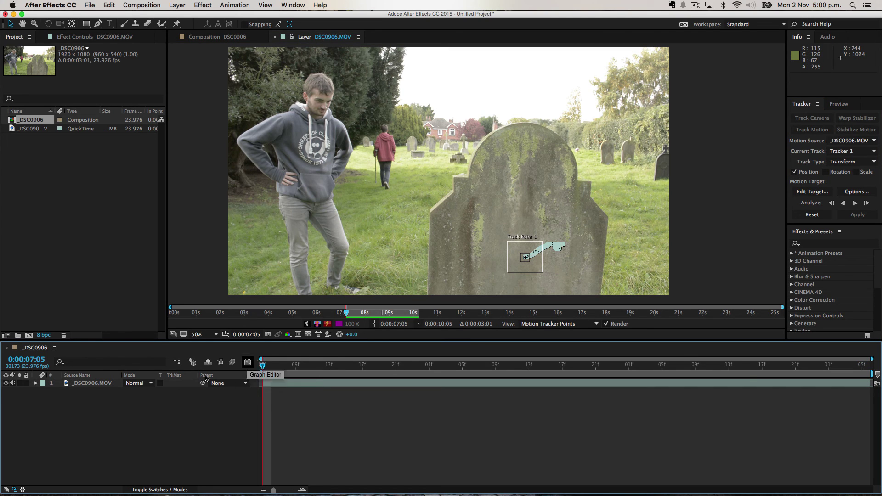
# Add a null object layer named 'Tracker'.
pyautogui.rightClick(121, 410)
pyautogui.moveTo(145, 409)
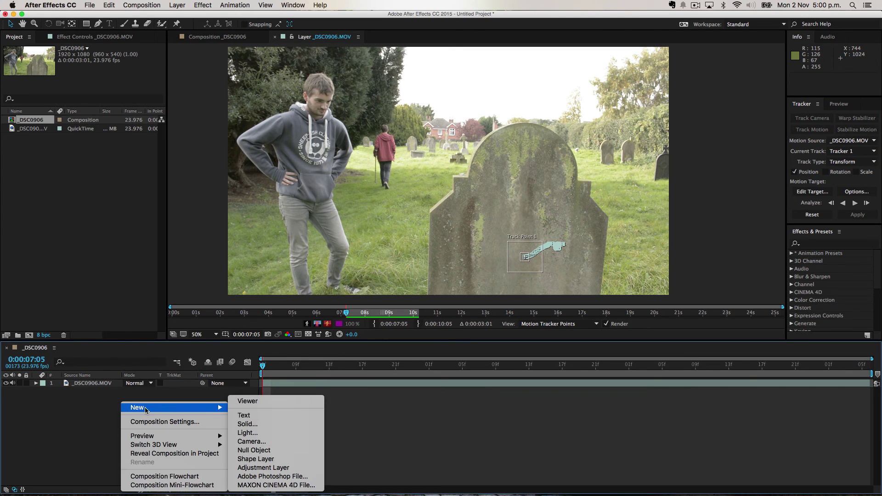
pyautogui.click(298, 451)
pyautogui.press('Return')
pyautogui.write('Tracker')
pyautogui.press('Return')
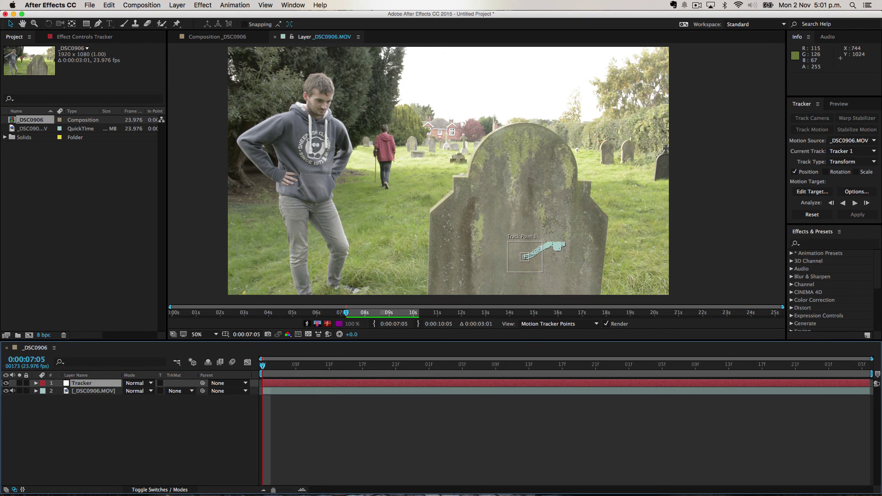
# Set the track's motion target to the 1. Tracker null layer.
pyautogui.click(813, 191)
pyautogui.click(455, 245)
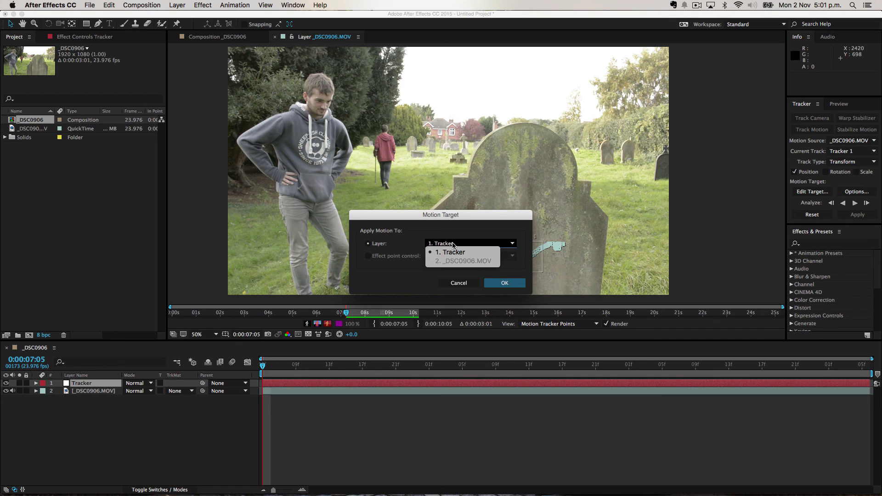
pyautogui.click(459, 251)
pyautogui.click(458, 248)
pyautogui.click(458, 252)
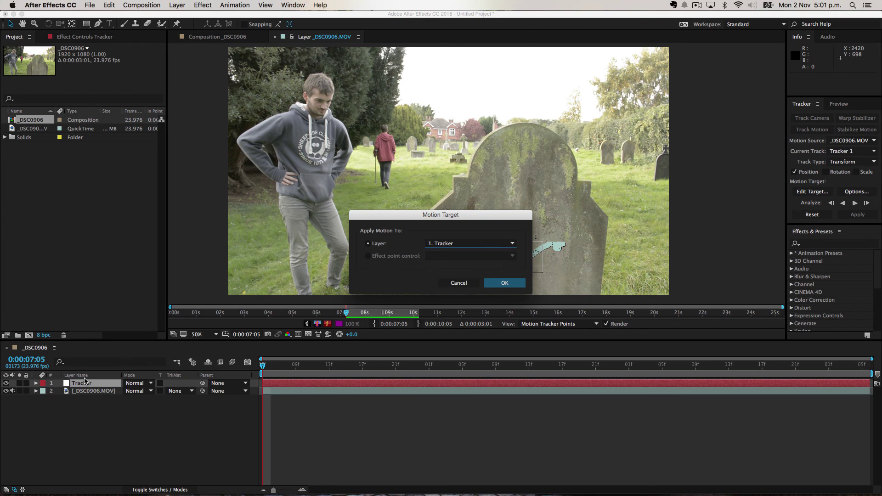
pyautogui.click(504, 283)
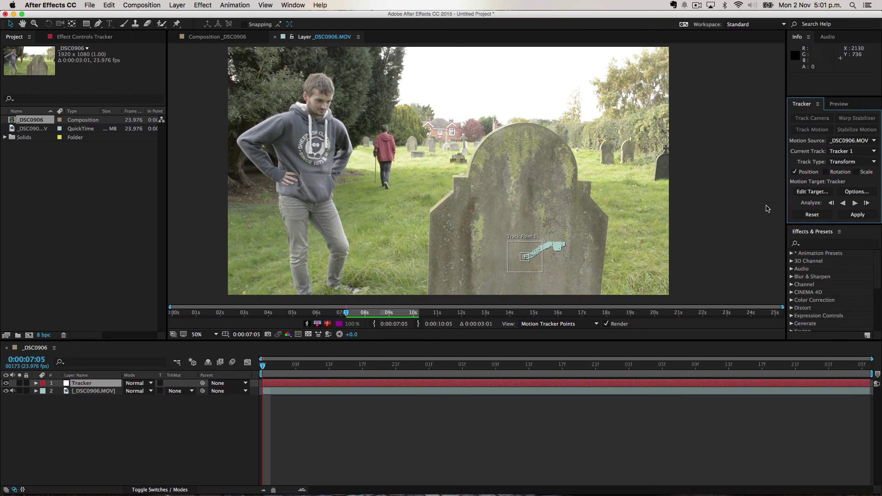
# Apply the tracking data to Tracker in both X and Y dimensions.
pyautogui.click(858, 215)
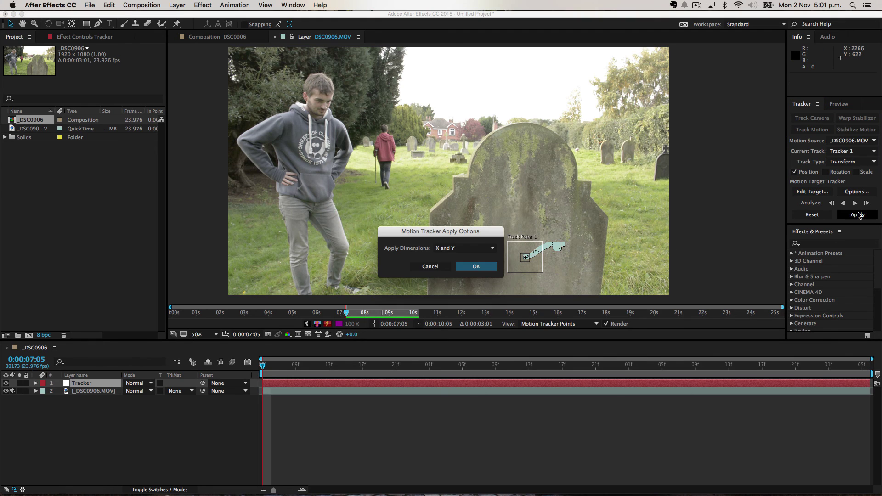
pyautogui.click(466, 248)
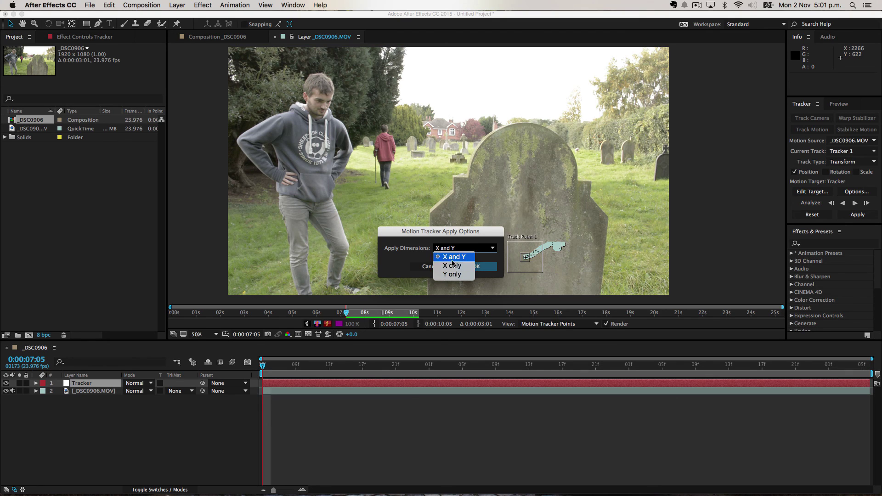
pyautogui.click(460, 256)
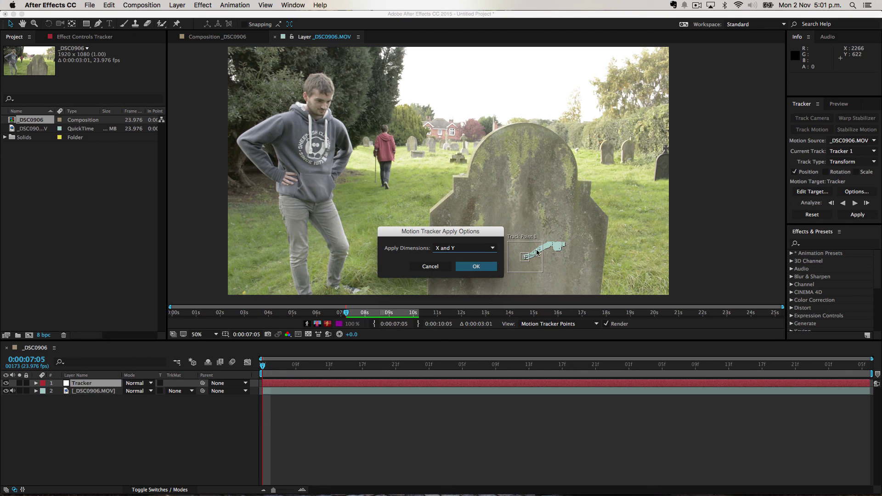
pyautogui.click(475, 268)
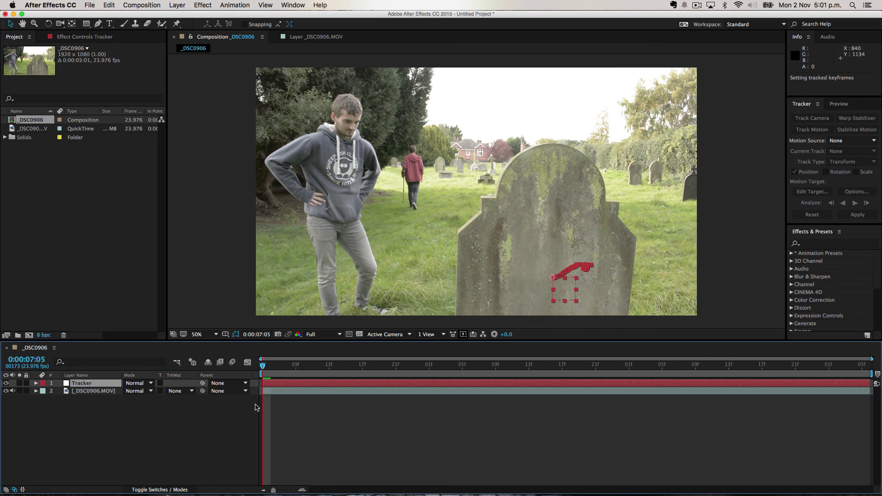
pyautogui.scroll(4, 557, 307)
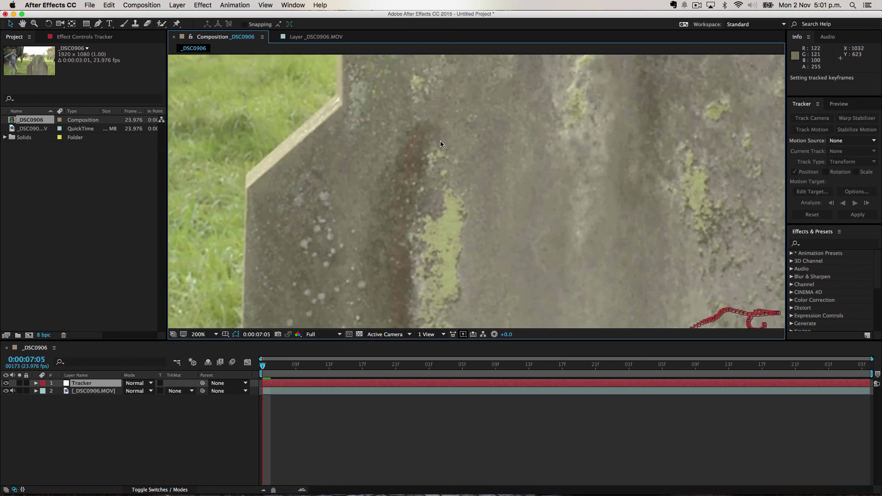
pyautogui.scroll(-3, 355, 94)
pyautogui.hscroll(3, 354, 95)
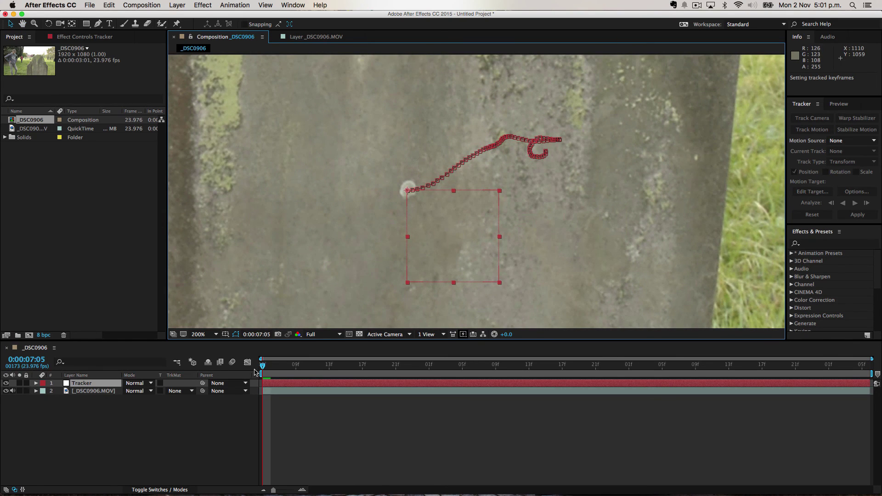
pyautogui.moveTo(263, 367); pyautogui.dragTo(454, 373)
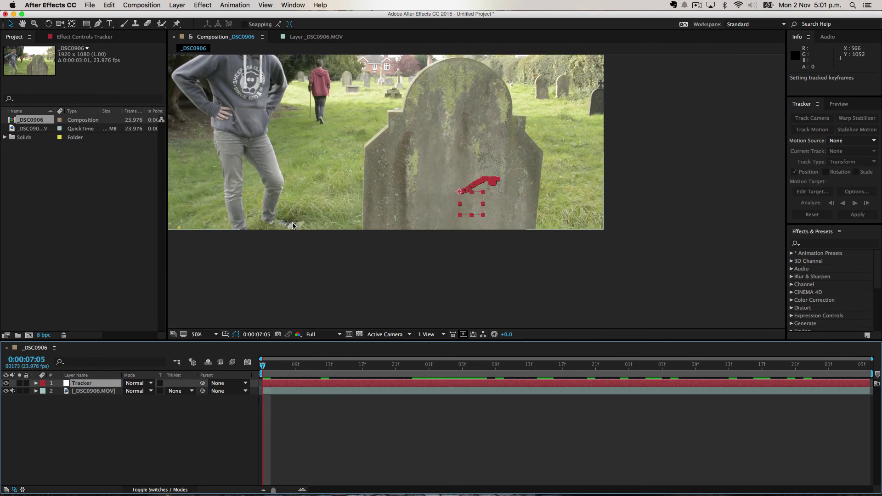
pyautogui.scroll(3, 330, 216)
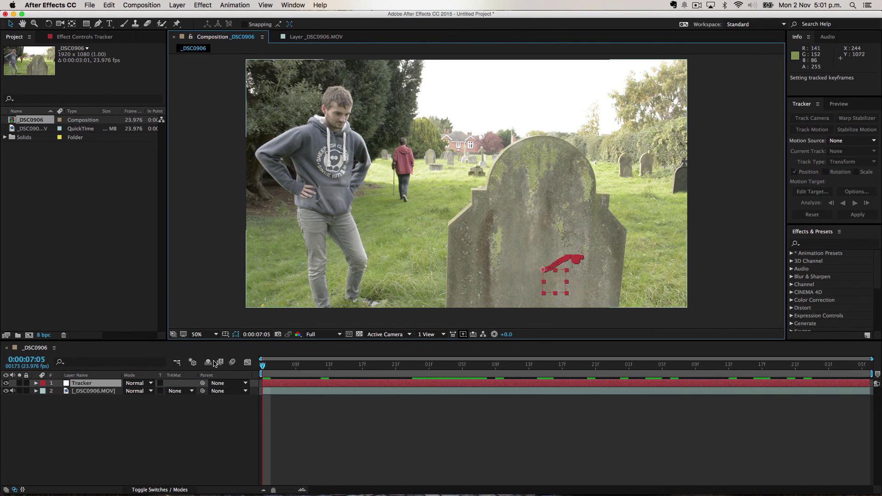
# Type the name in a paragraph box over the gravestone at 72 px, removing the stray 'B'.
pyautogui.press('v')
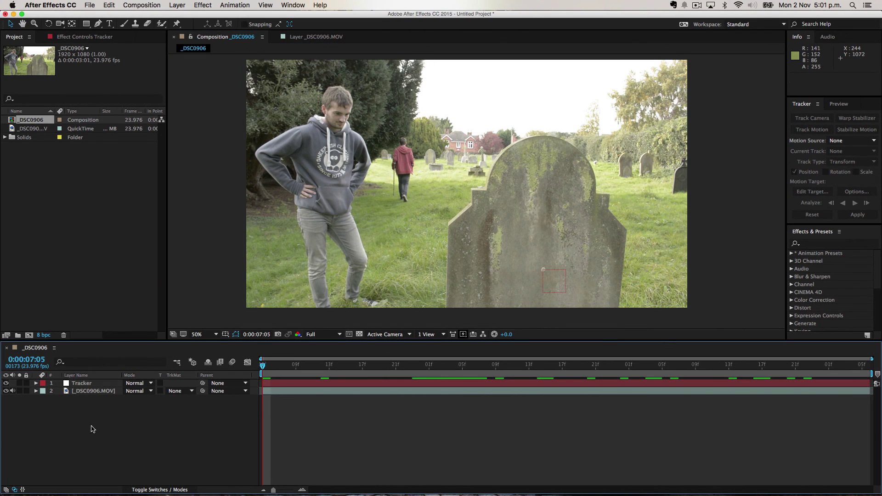
pyautogui.click(109, 23)
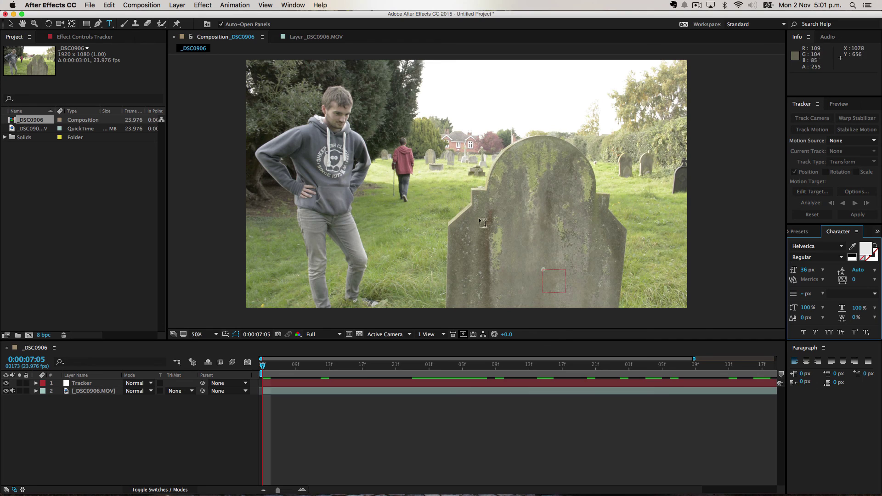
pyautogui.moveTo(414, 171); pyautogui.dragTo(597, 272)
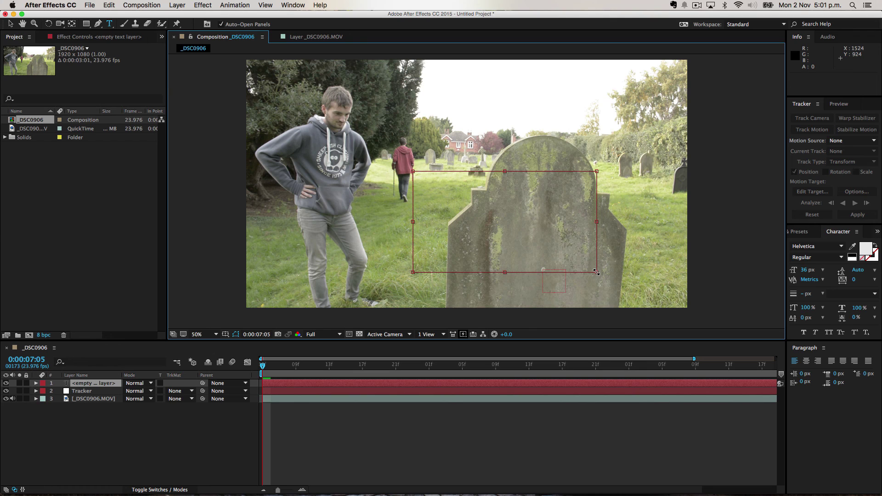
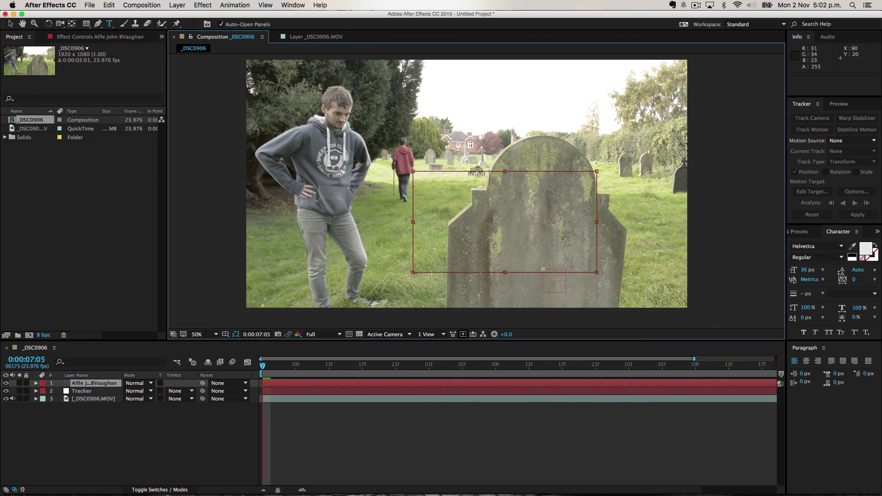
pyautogui.moveTo(804, 269); pyautogui.dragTo(832, 270)
pyautogui.click(499, 177)
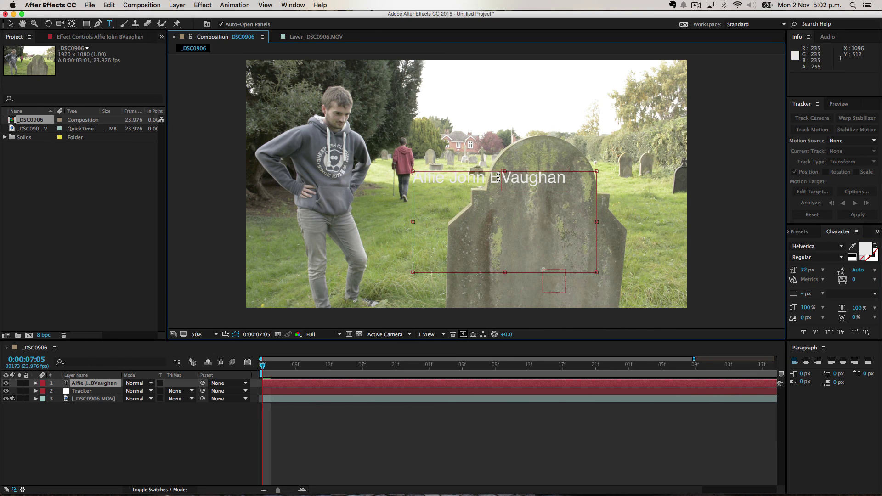
pyautogui.press('BackSpace')
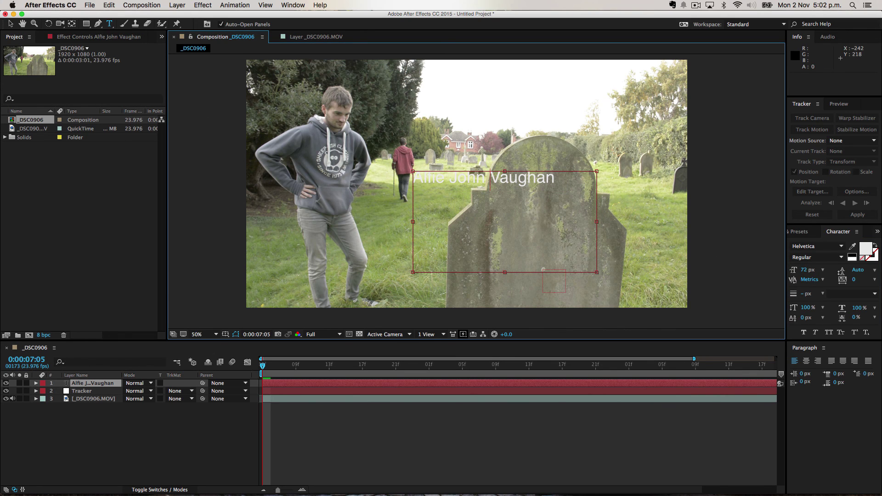
pyautogui.click(12, 24)
# Move the name down onto the stone's face and rotate it about 1.4° to match.
pyautogui.moveTo(530, 182); pyautogui.dragTo(574, 260)
pyautogui.press('w')
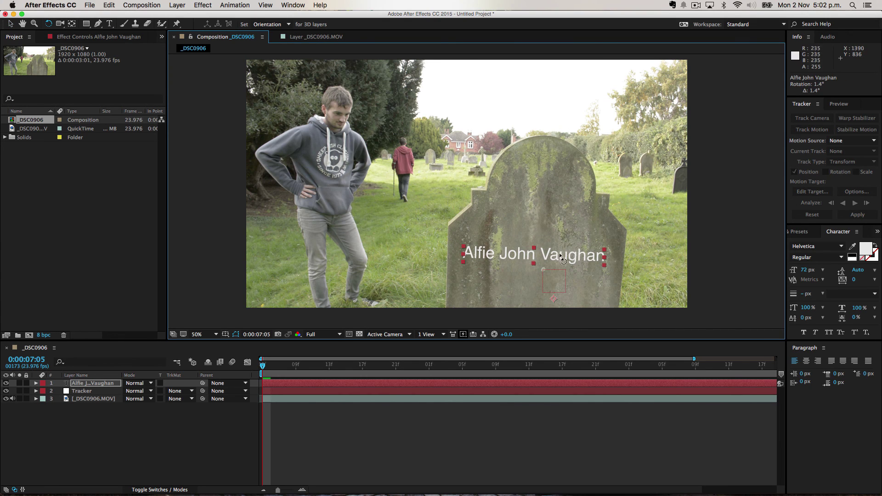
pyautogui.press('v')
pyautogui.click(123, 457)
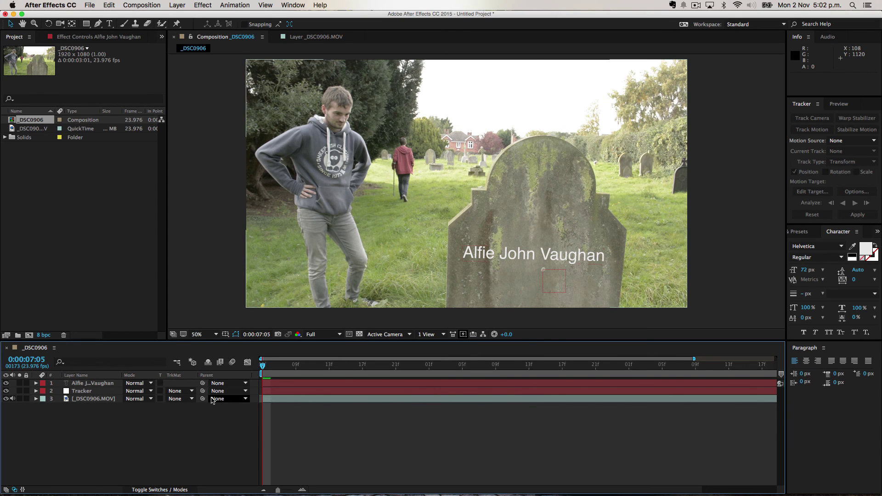
# Pick-whip the name text layer's Parent to the Tracker null and scrub to confirm it follows.
pyautogui.click(170, 490)
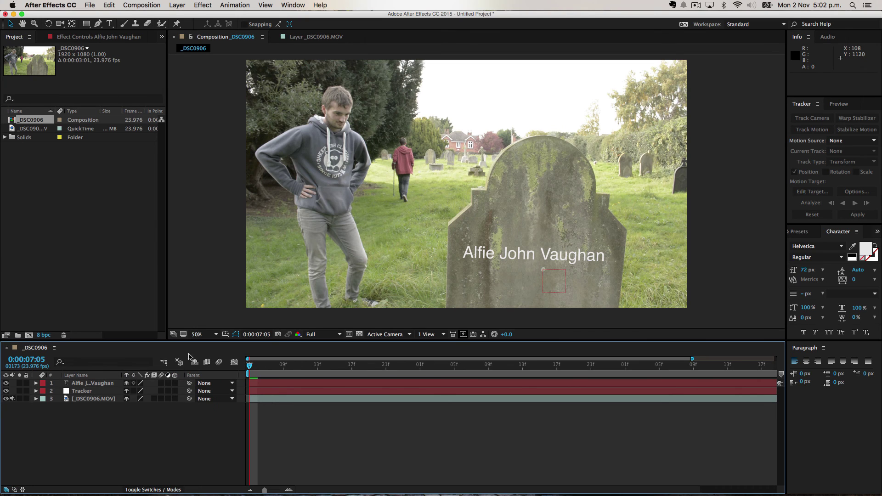
pyautogui.moveTo(150, 492)
pyautogui.click(165, 490)
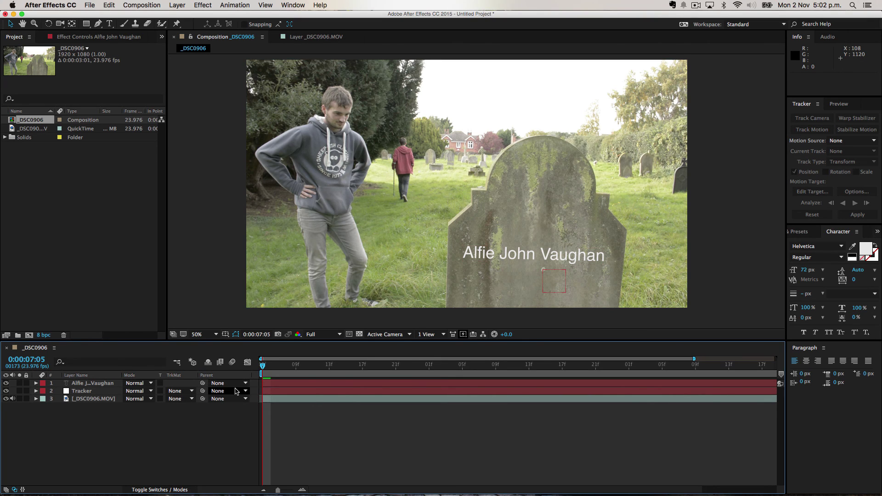
pyautogui.click(238, 384)
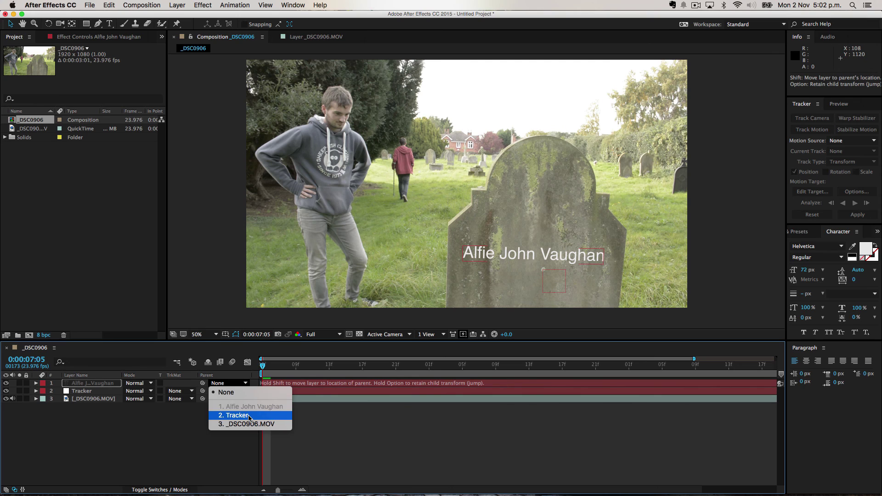
pyautogui.click(165, 422)
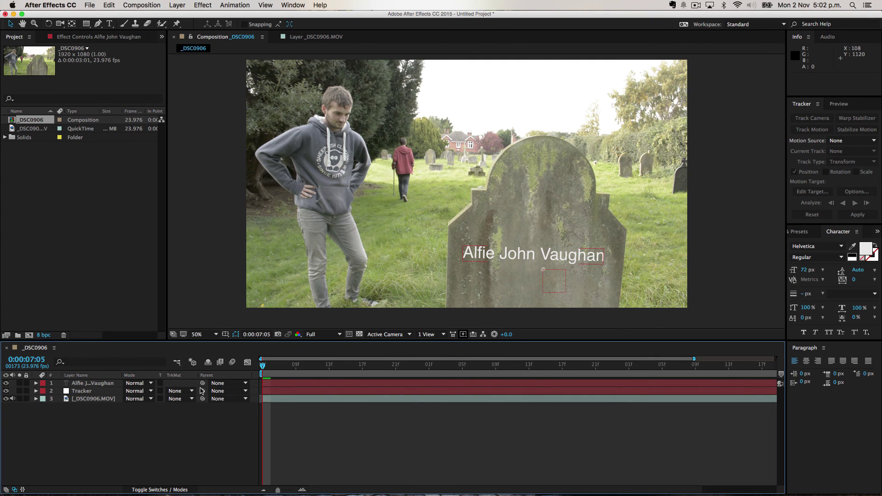
pyautogui.moveTo(202, 384)
pyautogui.mouseDown()
pyautogui.moveTo(115, 386)
pyautogui.moveTo(87, 394)
pyautogui.moveTo(91, 401)
pyautogui.moveTo(87, 394)
pyautogui.mouseUp()
pyautogui.moveTo(268, 366); pyautogui.dragTo(638, 366)
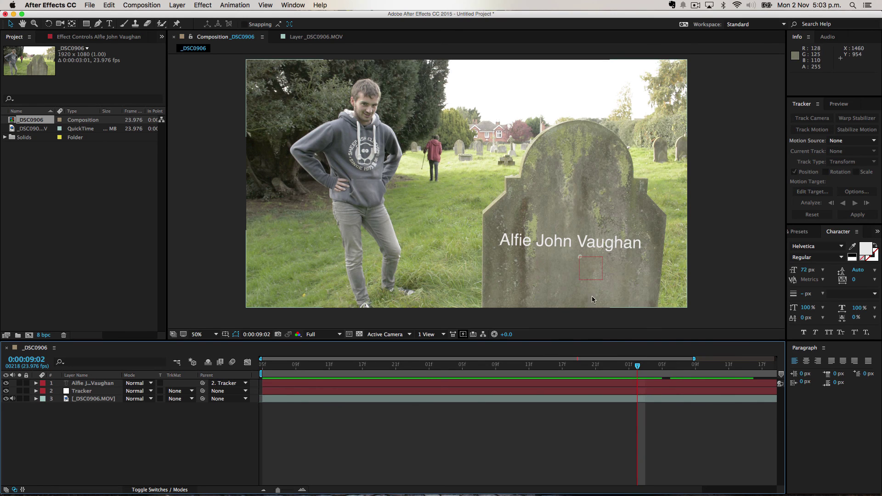
pyautogui.moveTo(641, 371); pyautogui.dragTo(325, 419)
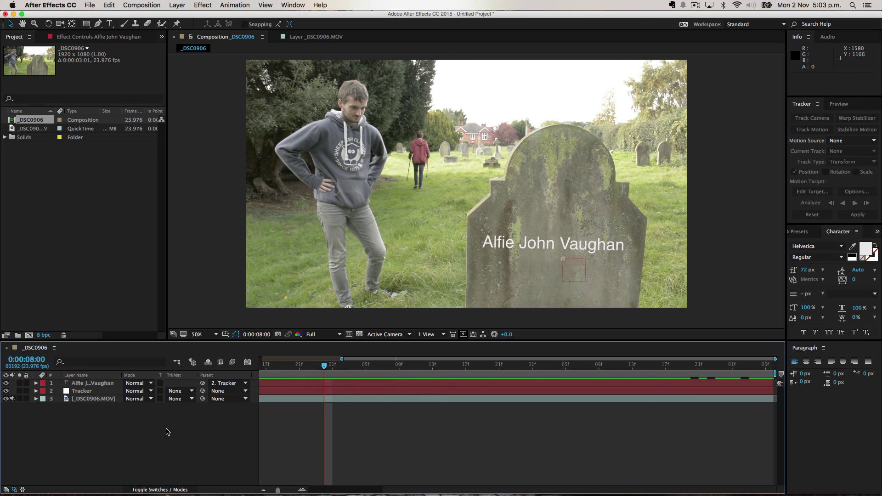
# Start a new track on the gravestone footage at 100% view with Rotation and Scale enabled.
pyautogui.click(70, 399)
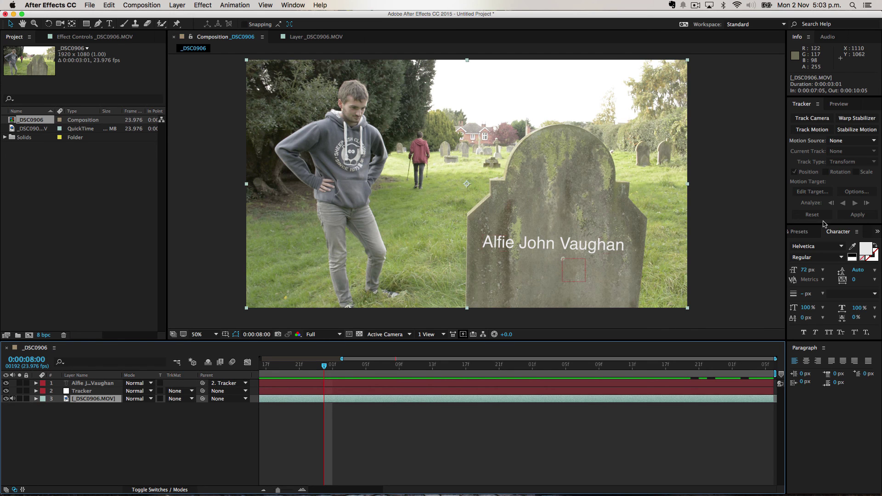
pyautogui.click(813, 129)
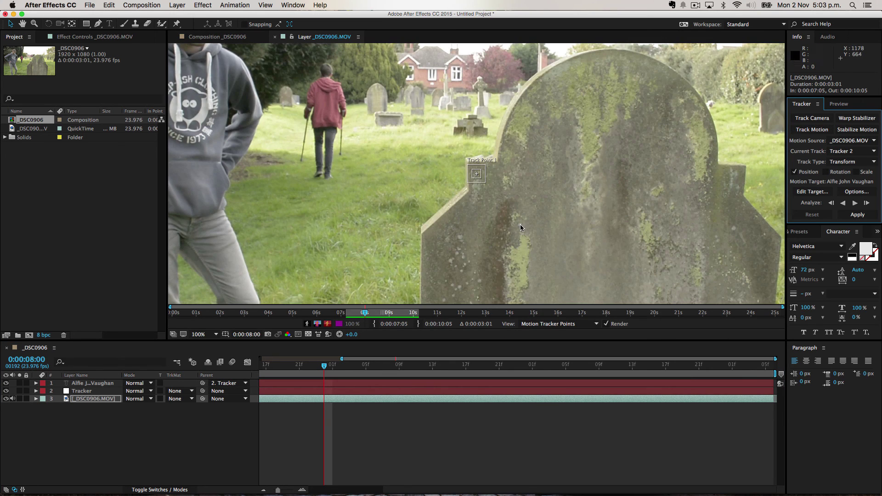
pyautogui.press(',')
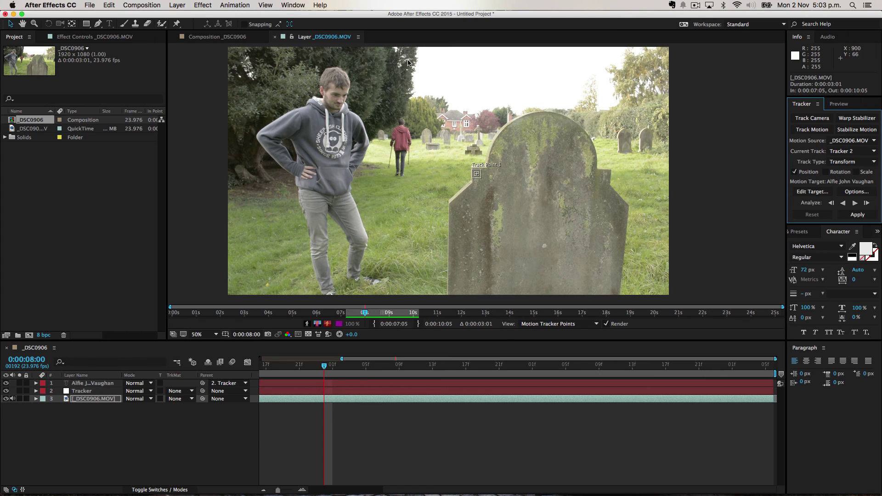
pyautogui.click(206, 37)
pyautogui.click(311, 37)
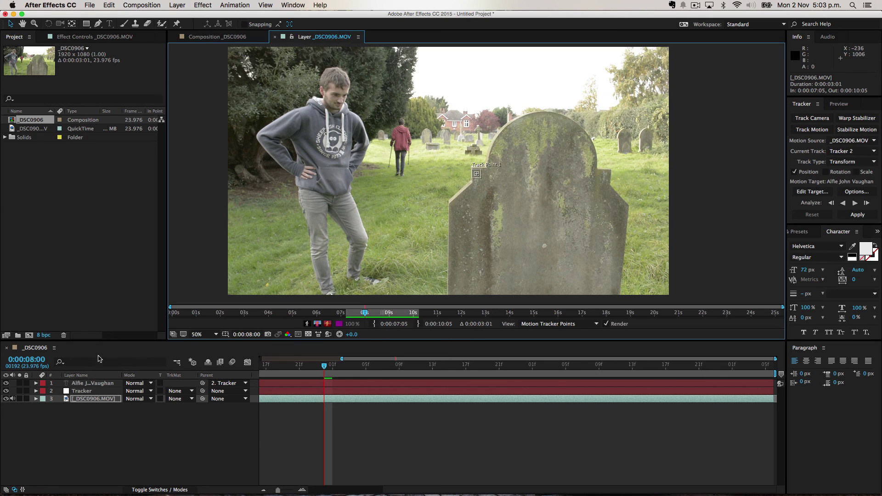
pyautogui.press('.')
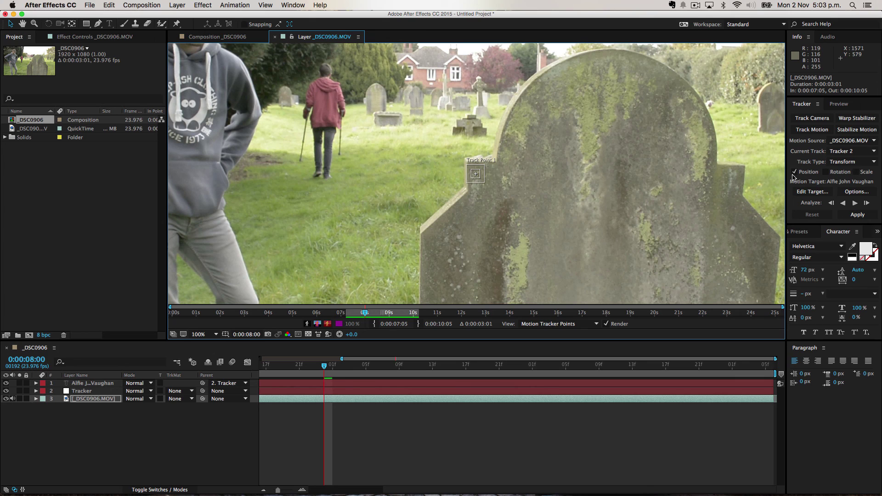
pyautogui.click(826, 173)
pyautogui.click(857, 172)
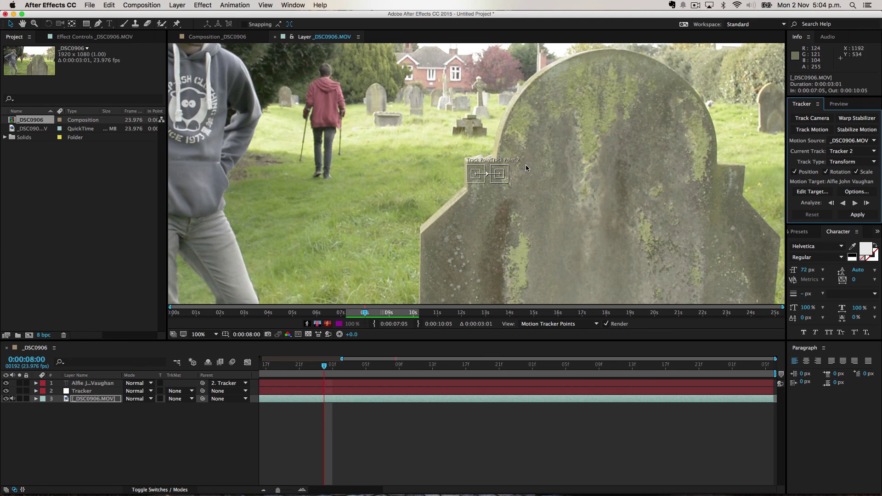
# Zoom into the track points and enlarge Track Point 1's feature box on the left shoulder.
pyautogui.moveTo(538, 181); pyautogui.dragTo(335, 185)
pyautogui.scroll(2, 359, 174)
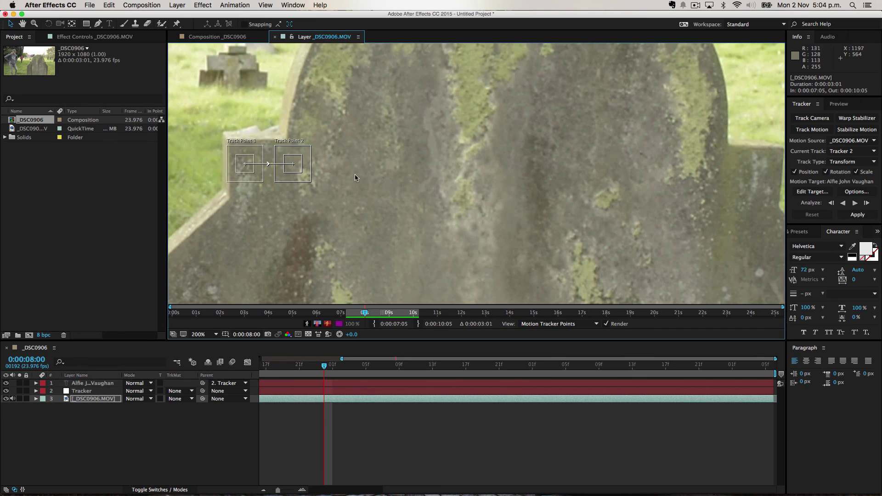
pyautogui.scroll(2, 414, 179)
pyautogui.moveTo(466, 186); pyautogui.dragTo(555, 195)
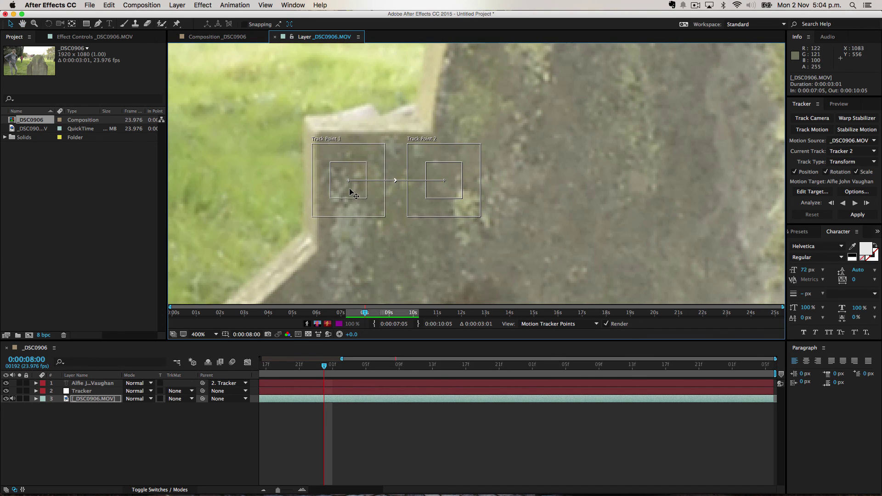
pyautogui.moveTo(368, 199); pyautogui.dragTo(364, 174)
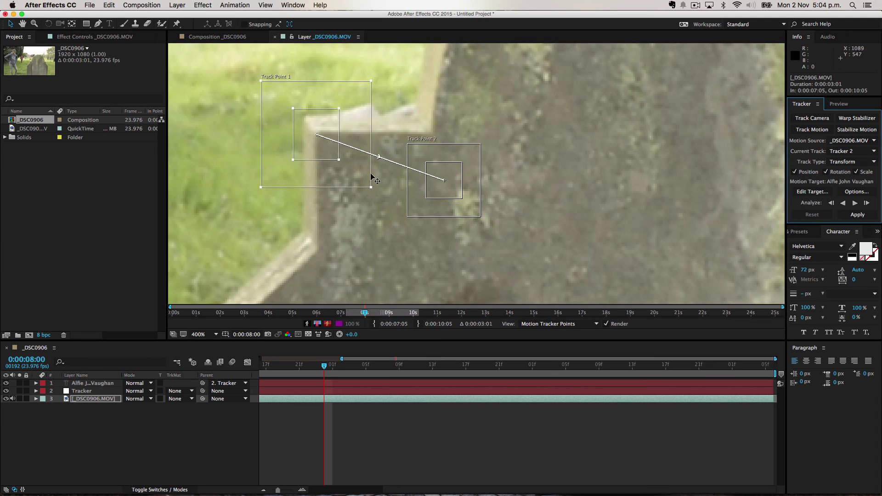
# Move Track Point 2 to the headstone's right edge and zoom the timeline out to the whole clip.
pyautogui.scroll(-2, 364, 174)
pyautogui.scroll(-2, 345, 187)
pyautogui.moveTo(292, 174); pyautogui.dragTo(556, 186)
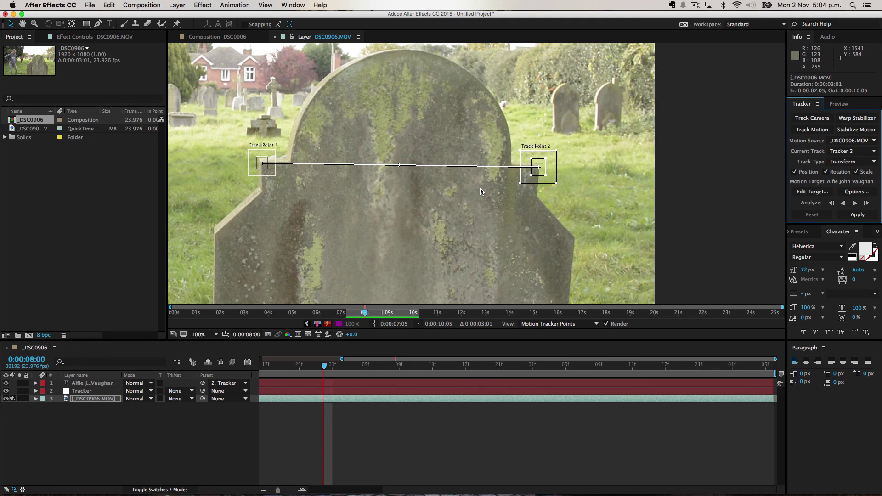
pyautogui.moveTo(342, 358); pyautogui.dragTo(261, 358)
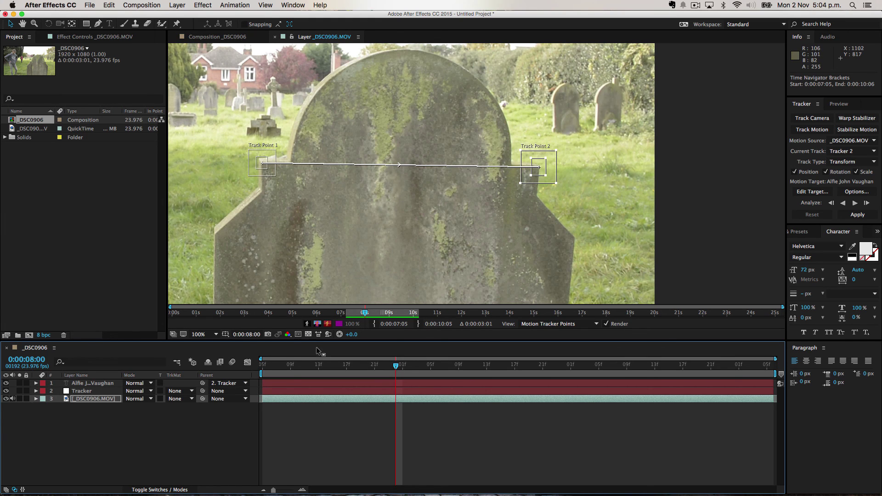
# Analyse both track points forward to 0:00:10:05 and delete the old Tracker null layer.
pyautogui.moveTo(263, 367); pyautogui.dragTo(403, 366)
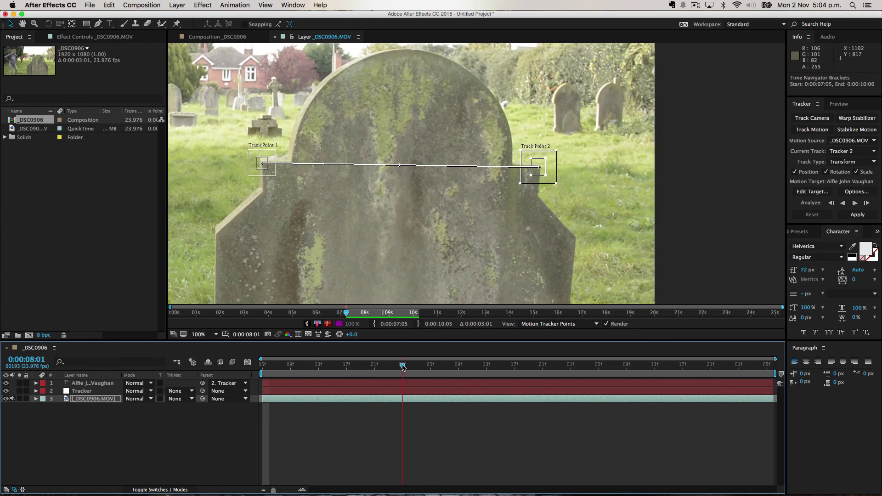
pyautogui.click(843, 203)
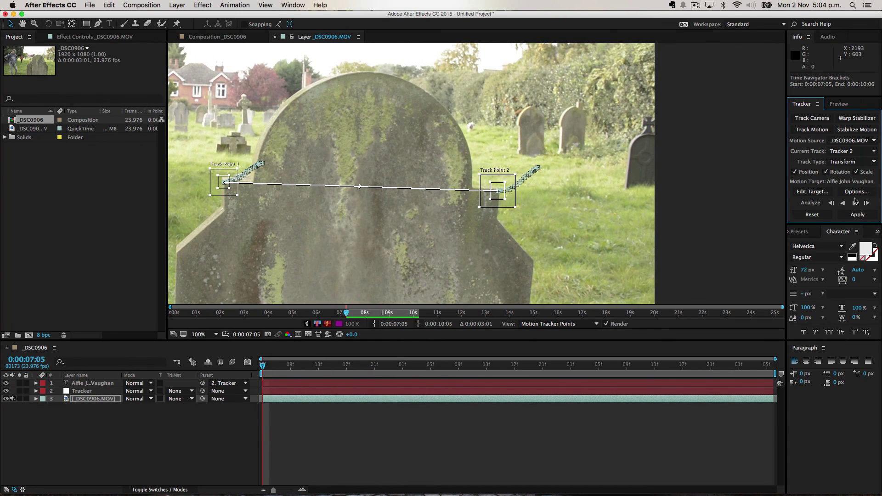
pyautogui.click(854, 203)
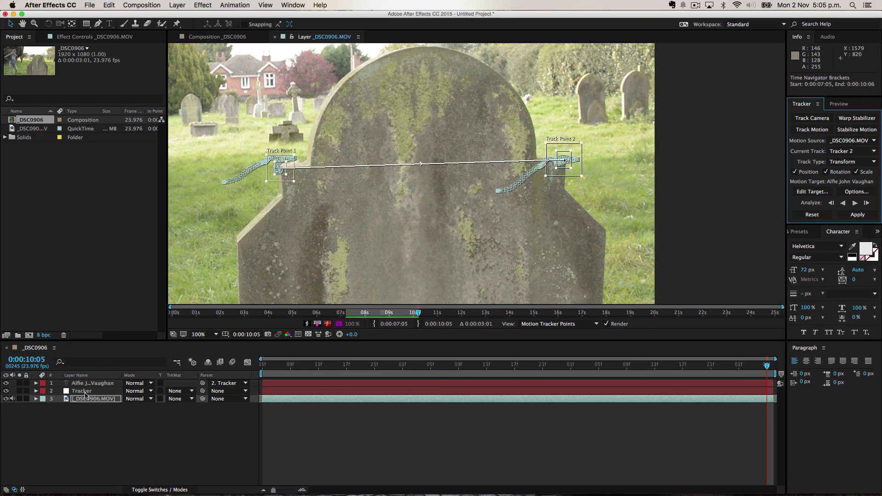
pyautogui.click(272, 391)
pyautogui.press('Delete')
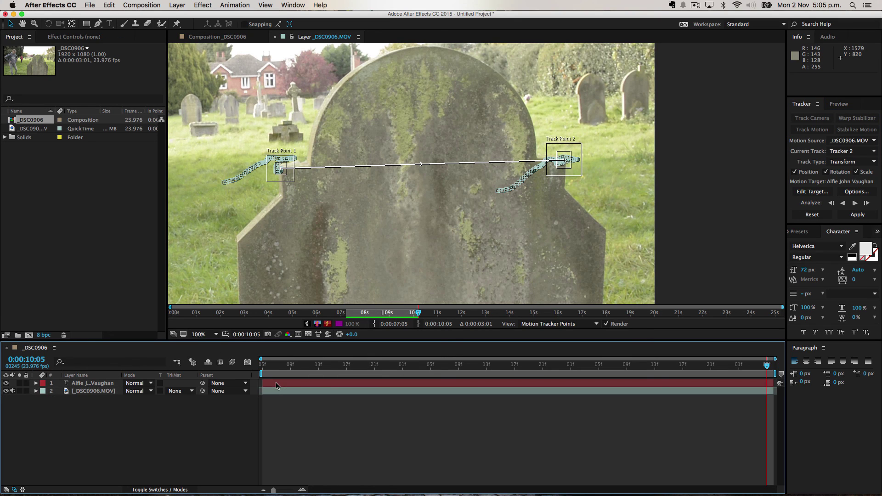
# Add a new null object layer to the timeline and name it Tracker.
pyautogui.rightClick(132, 444)
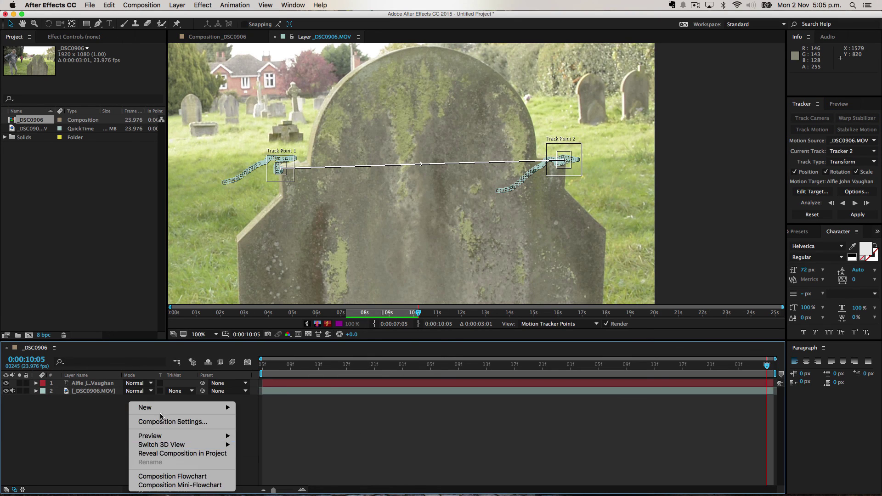
pyautogui.moveTo(214, 409)
pyautogui.click(275, 450)
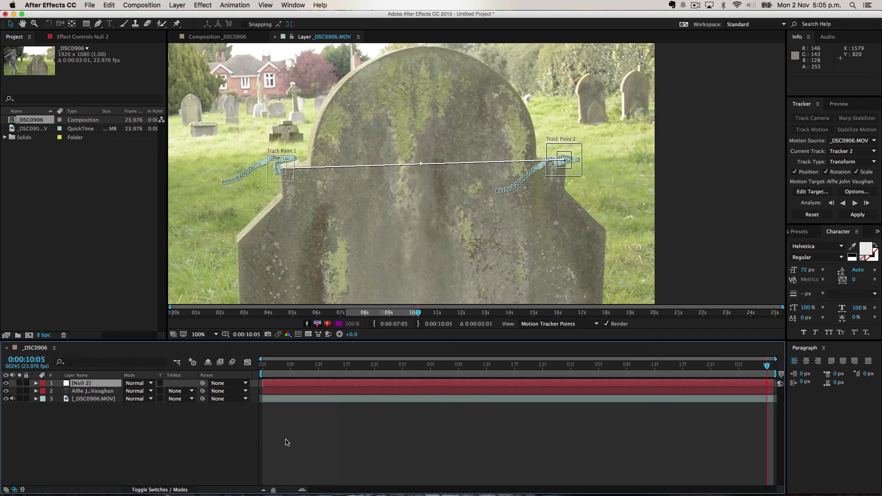
pyautogui.press('Return')
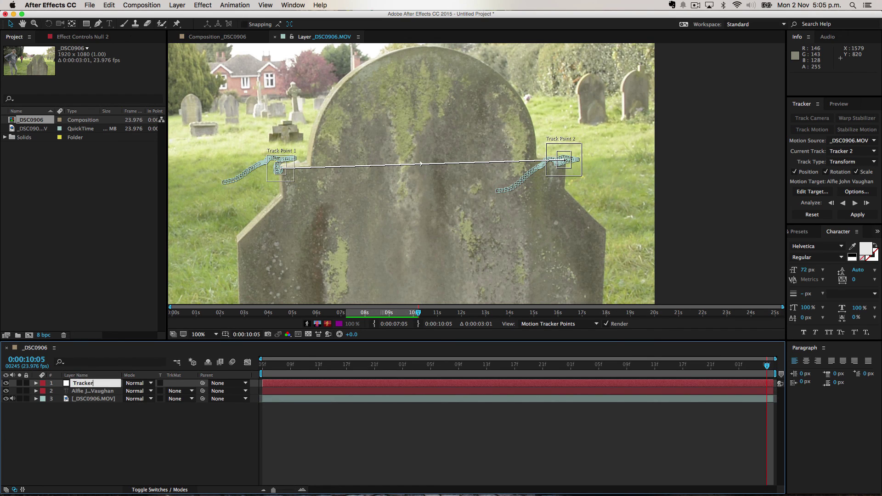
pyautogui.press('Return')
# Set the Tracker null as Tracker 2's motion target and apply it in X and Y.
pyautogui.click(812, 191)
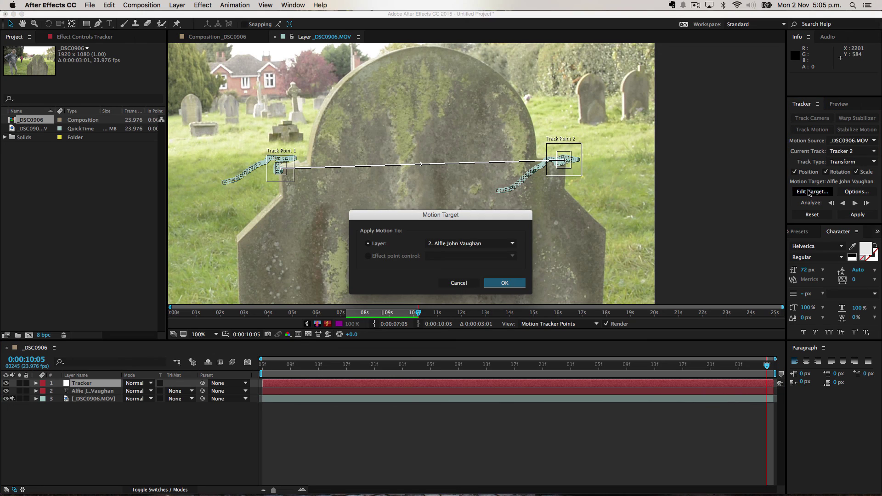
pyautogui.click(473, 244)
pyautogui.click(432, 253)
pyautogui.click(427, 245)
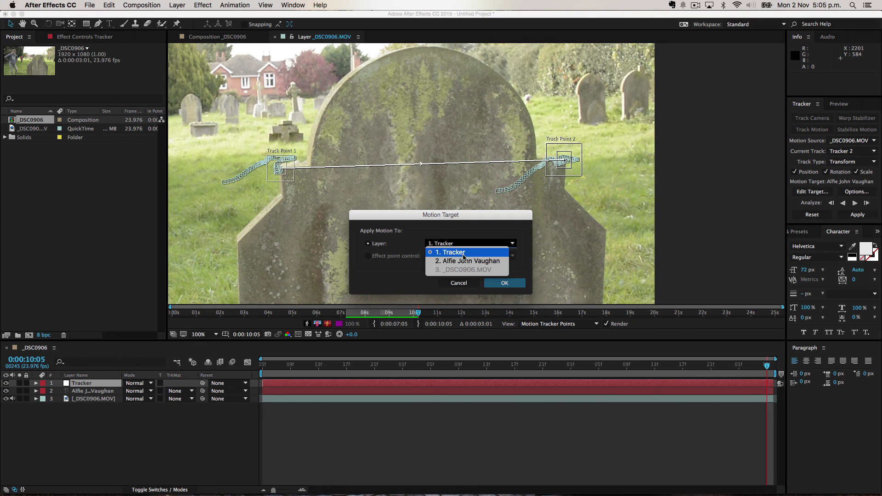
pyautogui.click(464, 254)
pyautogui.click(505, 282)
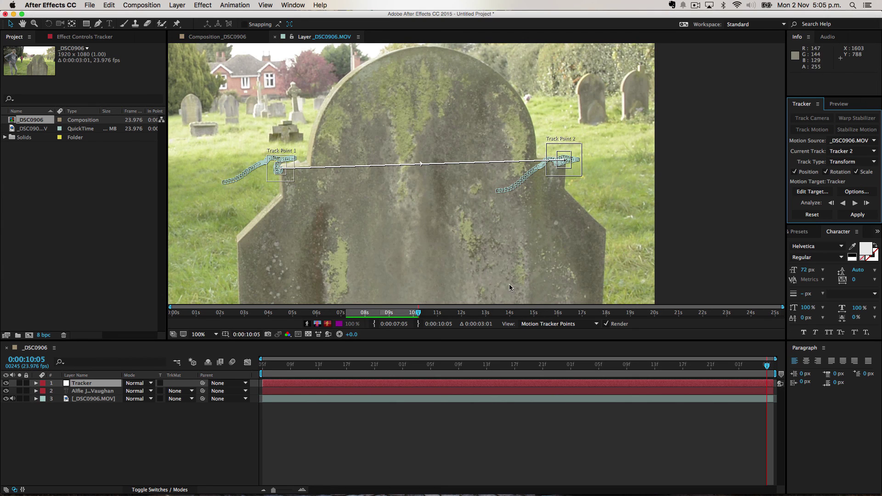
pyautogui.click(877, 216)
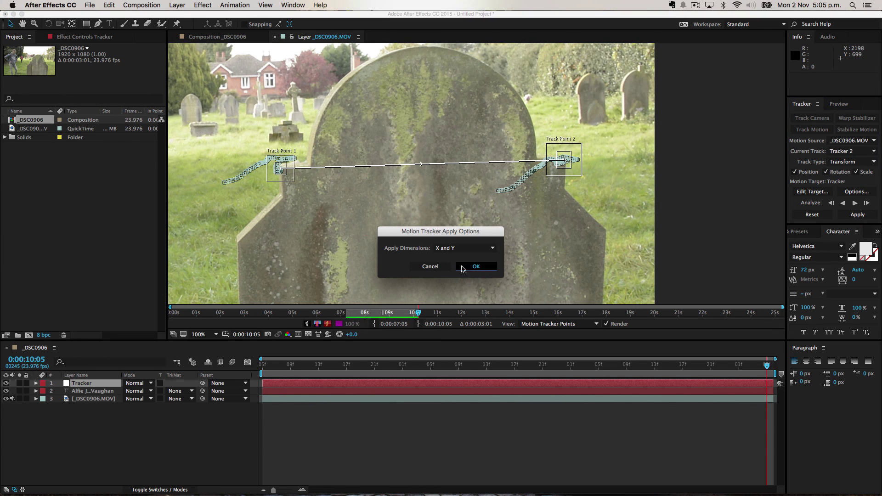
pyautogui.click(469, 267)
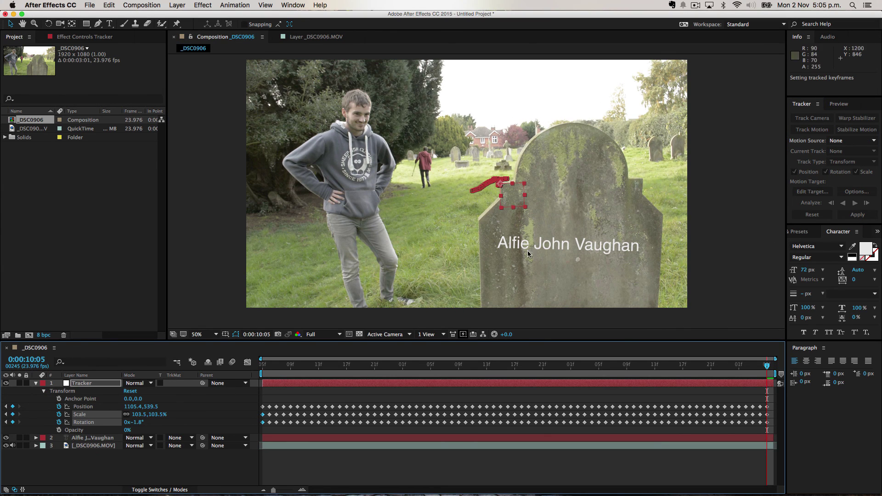
pyautogui.click(36, 384)
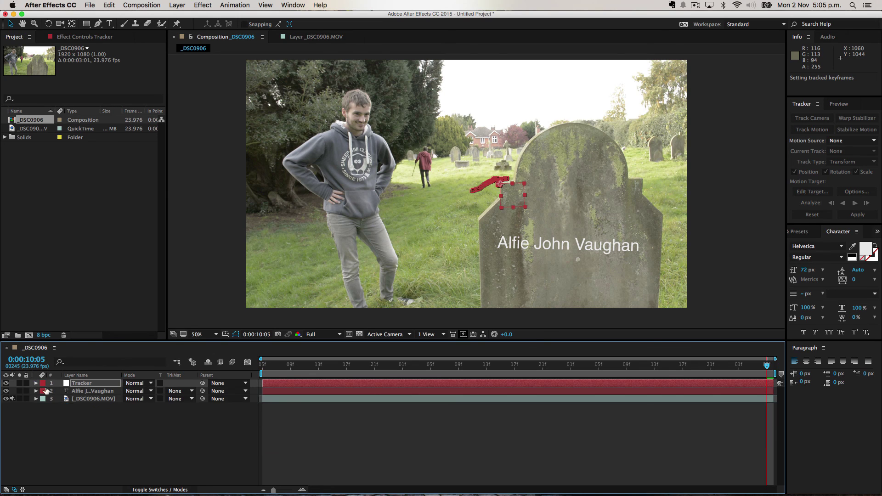
pyautogui.moveTo(202, 391); pyautogui.dragTo(70, 384)
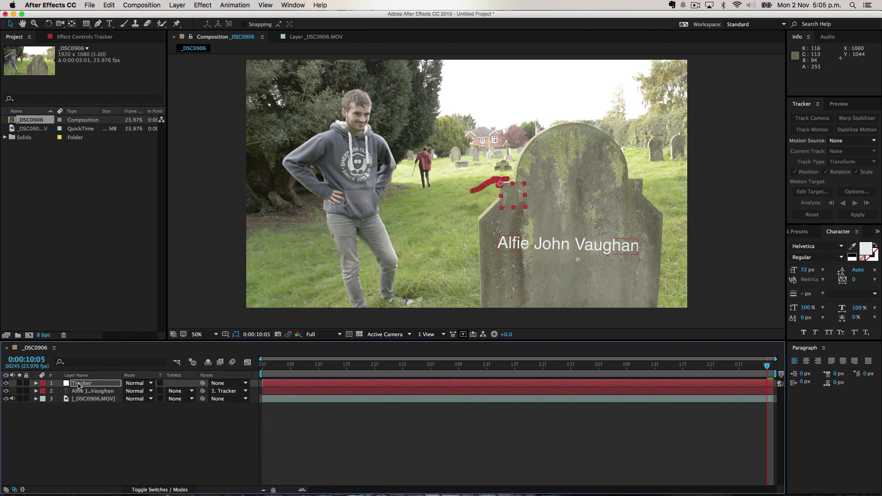
pyautogui.press('Home')
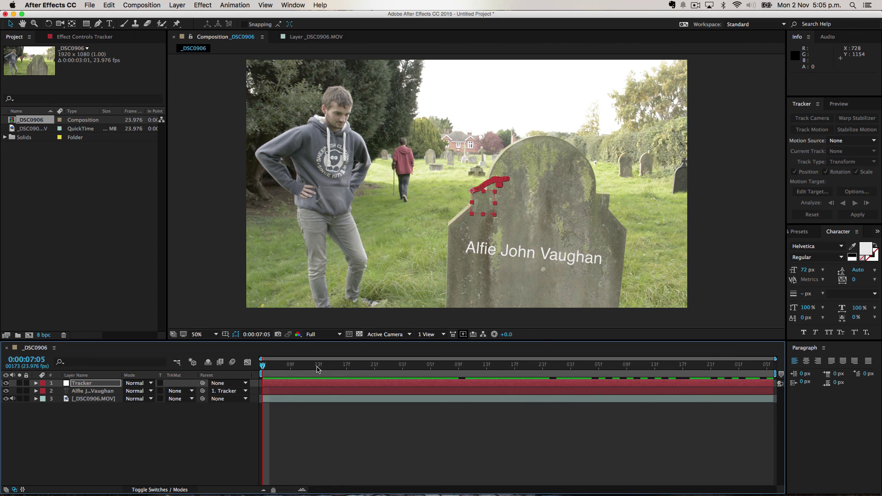
pyautogui.moveTo(268, 366); pyautogui.dragTo(345, 420)
pyautogui.press('Home')
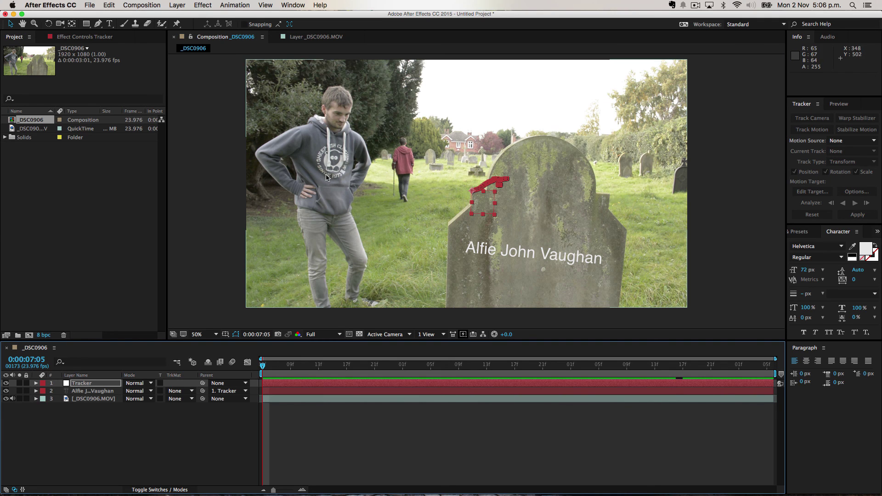
# Select the gravestone footage layer and send it to mocha AE for tracking.
pyautogui.scroll(2, 326, 198)
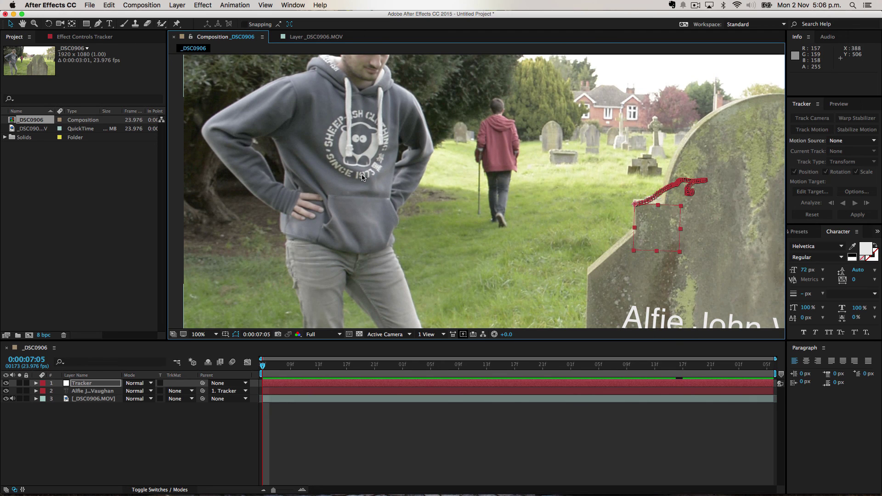
pyautogui.scroll(-4, 362, 178)
pyautogui.scroll(2, 483, 197)
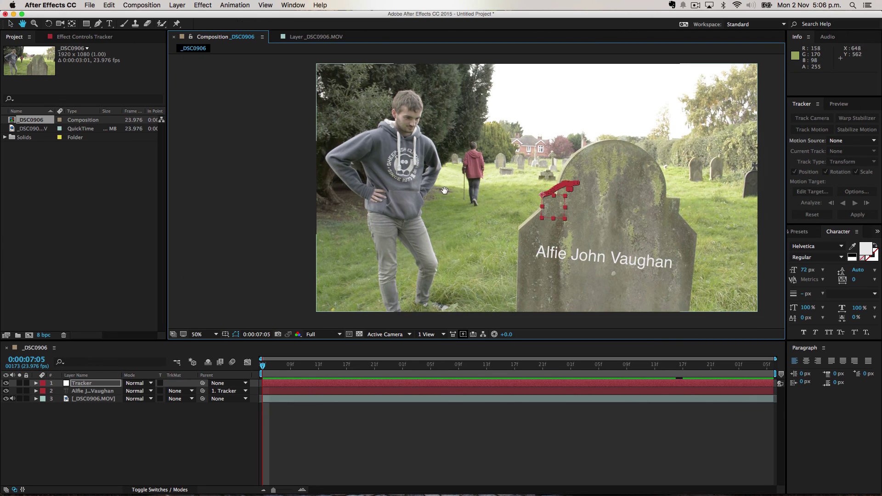
pyautogui.scroll(2, 492, 225)
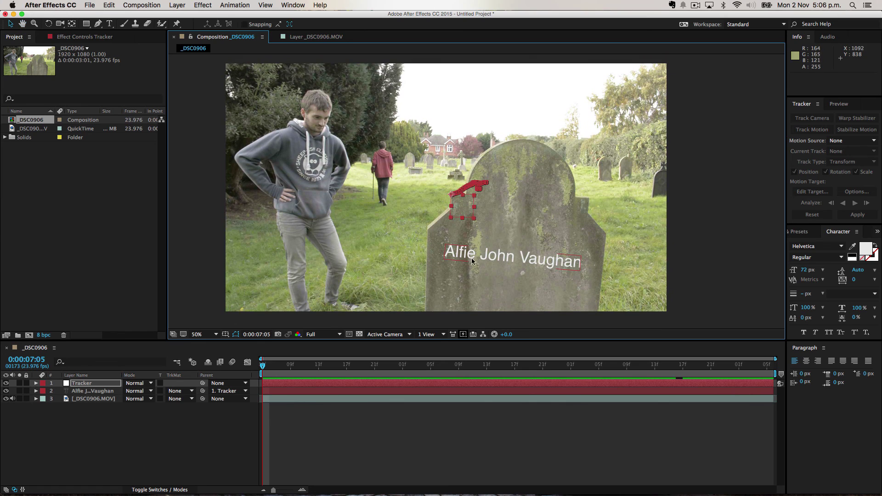
pyautogui.scroll(2, 370, 306)
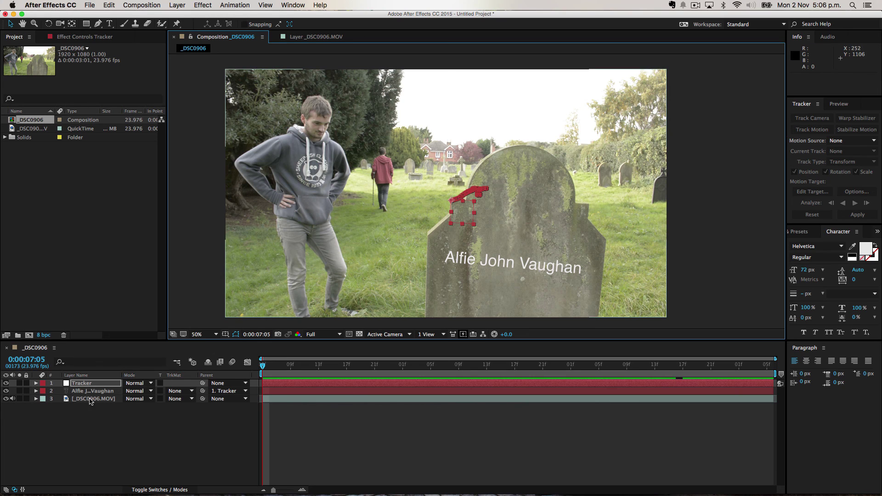
pyautogui.click(89, 399)
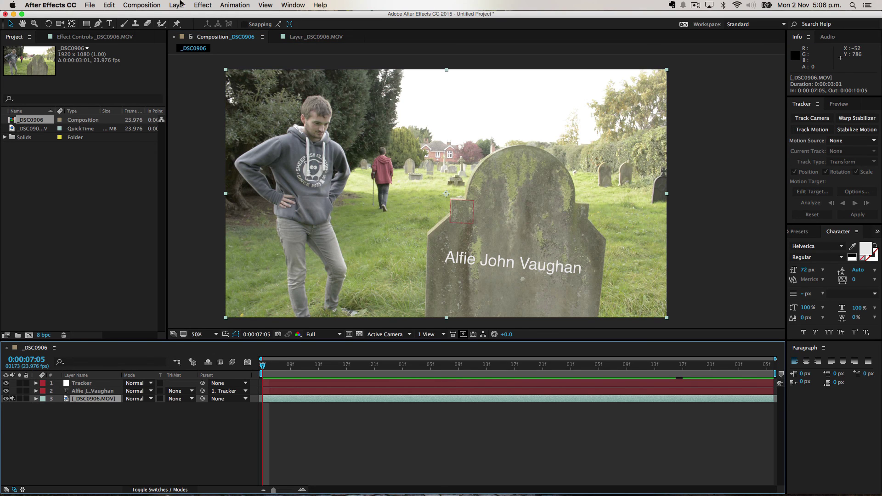
pyautogui.click(241, 5)
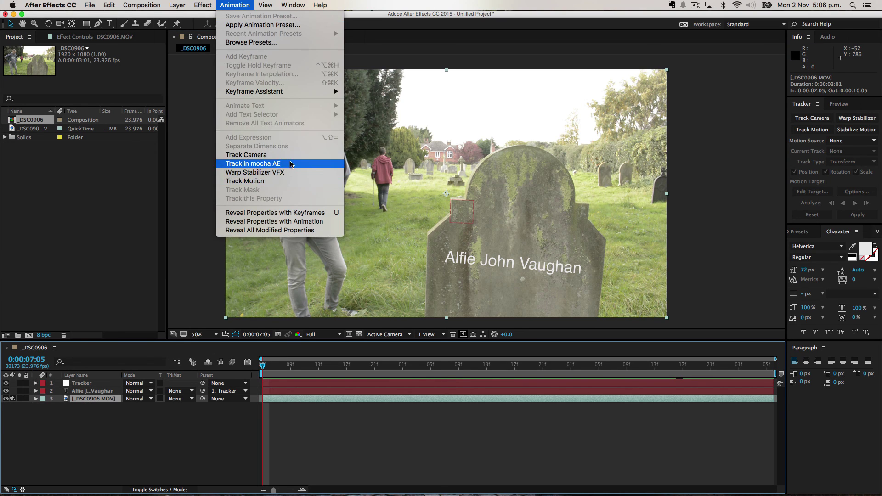
pyautogui.click(297, 164)
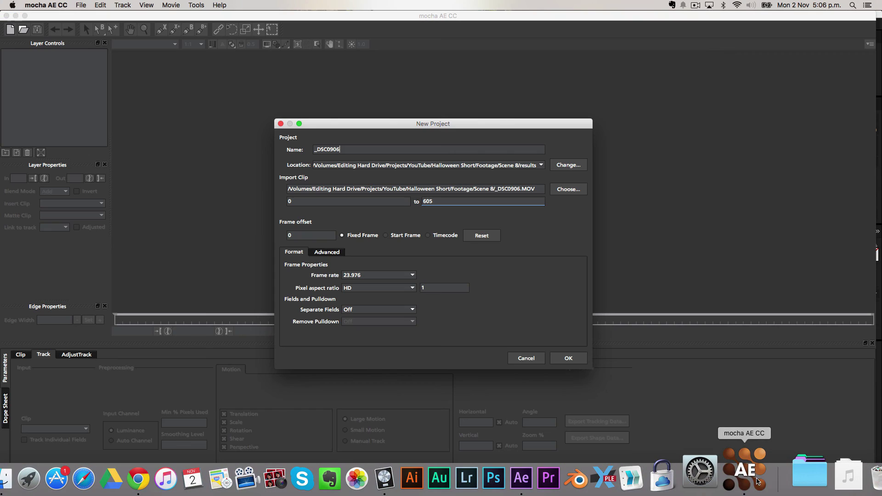
# Name the project 'Grave stone text track', save it in the results folder, and create it.
pyautogui.doubleClick(363, 150)
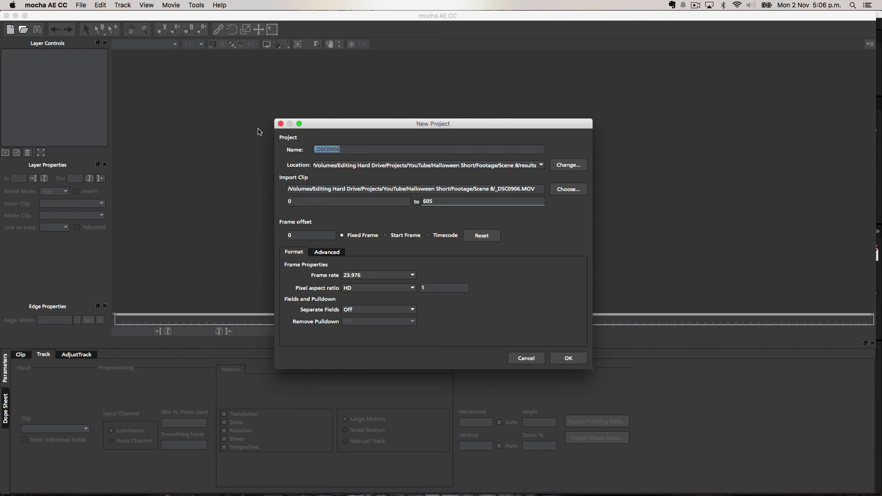
pyautogui.write('Grave stone text track')
pyautogui.click(569, 165)
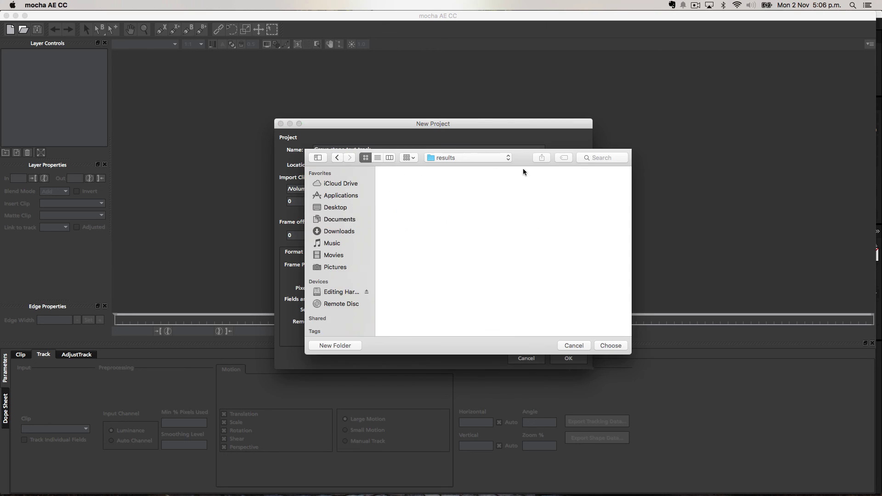
pyautogui.click(622, 346)
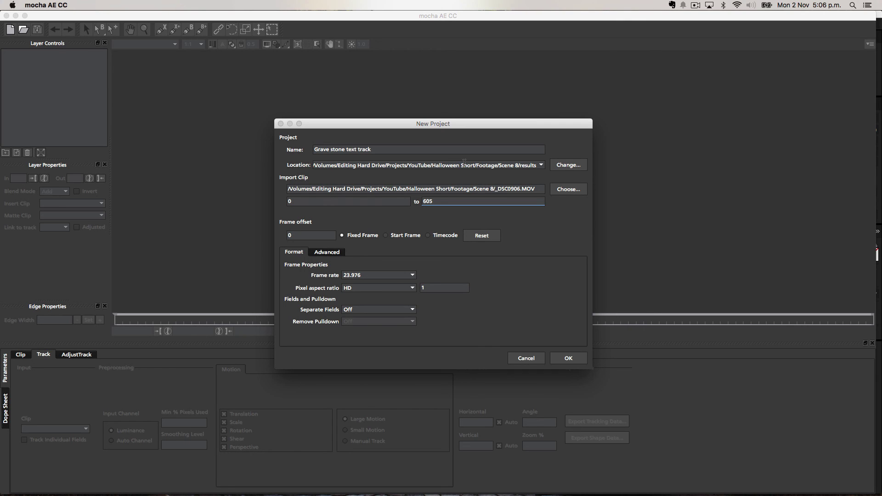
pyautogui.click(566, 358)
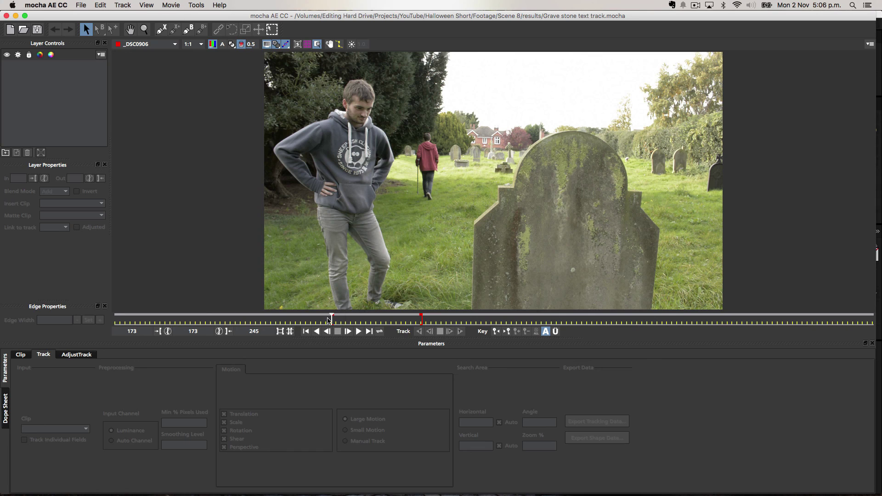
pyautogui.click(336, 318)
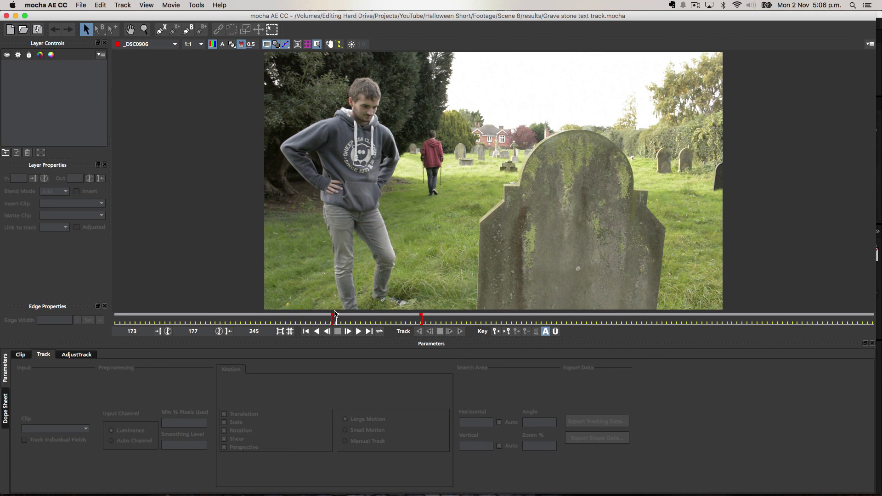
pyautogui.click(342, 320)
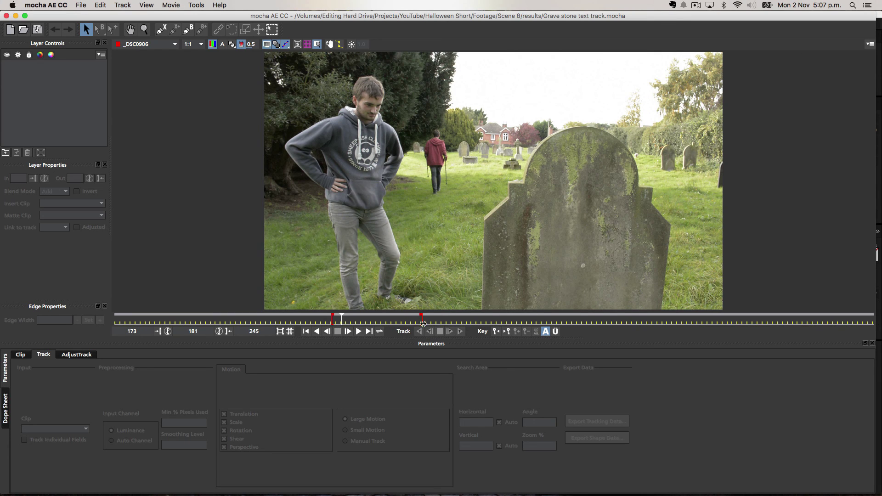
pyautogui.moveTo(412, 478)
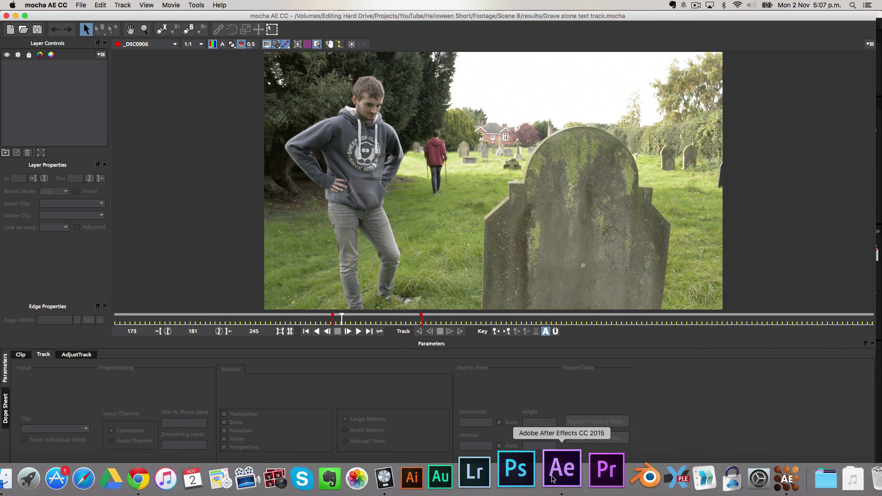
pyautogui.click(553, 479)
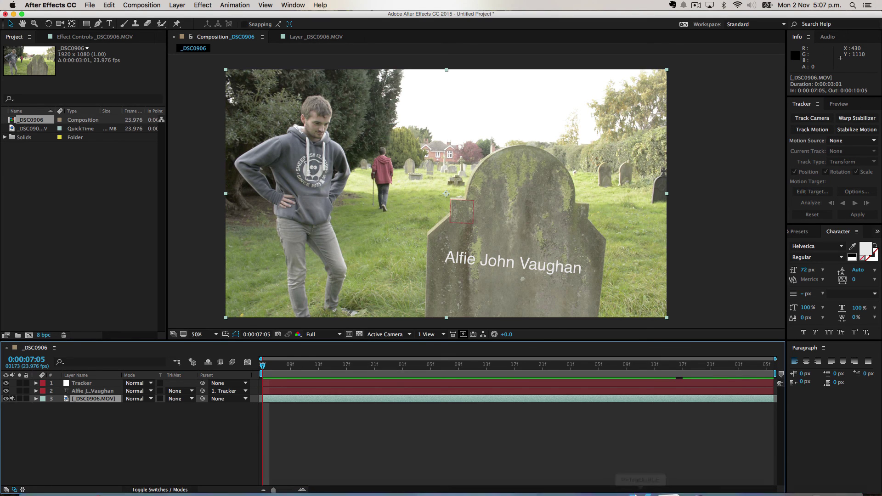
pyautogui.click(750, 478)
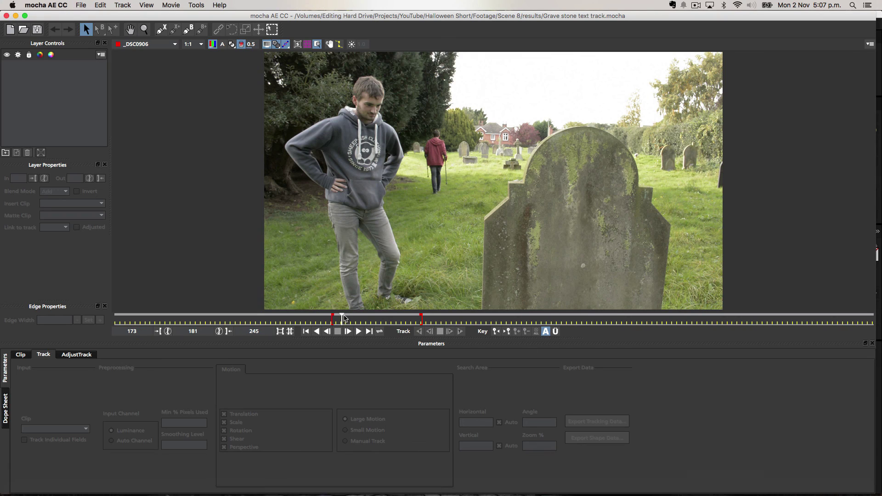
pyautogui.moveTo(342, 318); pyautogui.dragTo(332, 319)
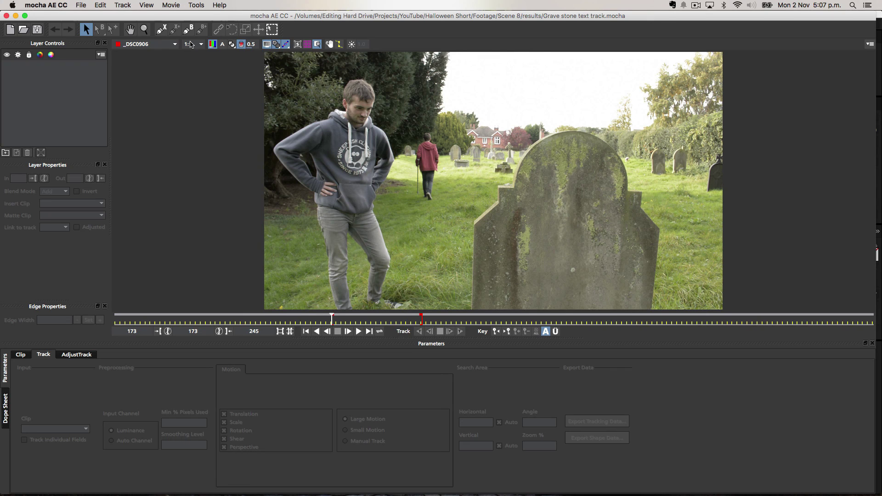
# Draw a closed X-Spline around the gravestone's edges and rounded top, creating Layer 2.
pyautogui.click(163, 30)
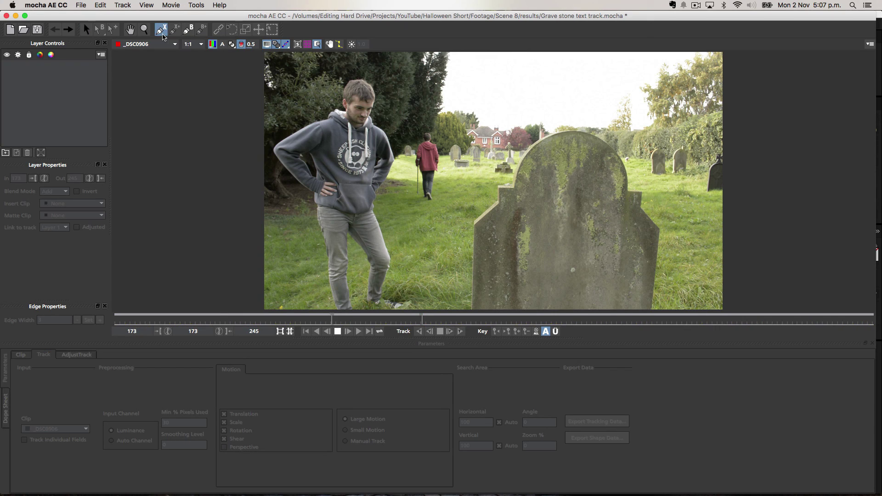
pyautogui.click(505, 295)
pyautogui.click(503, 253)
pyautogui.click(517, 211)
pyautogui.click(541, 183)
pyautogui.click(575, 158)
pyautogui.click(607, 179)
pyautogui.click(609, 209)
pyautogui.click(629, 225)
pyautogui.click(643, 249)
pyautogui.click(637, 285)
pyautogui.moveTo(637, 285); pyautogui.dragTo(639, 300)
pyautogui.rightClick(638, 299)
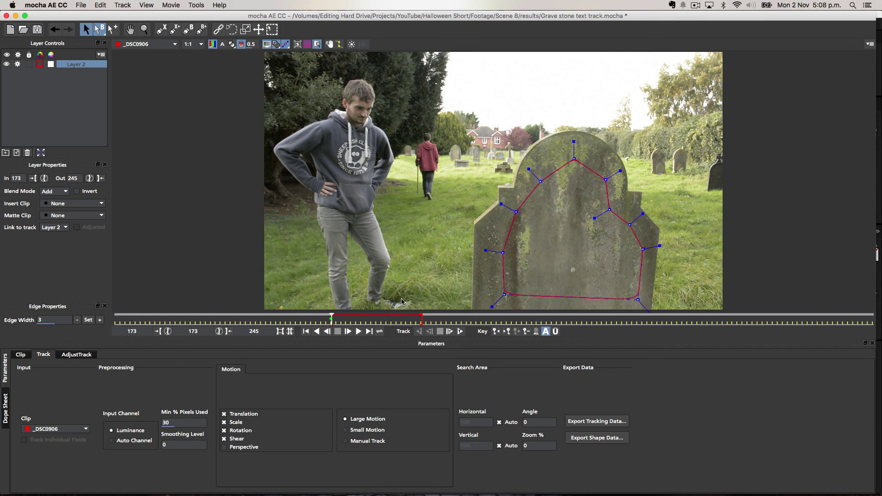
# Track Layer 2 forward to frame 245, then bring up the Export Tracking Data options.
pyautogui.click(461, 333)
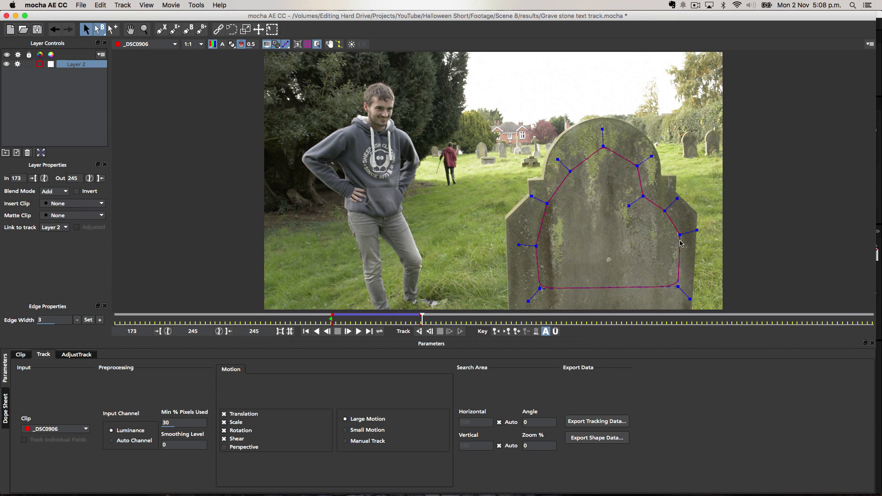
pyautogui.click(597, 422)
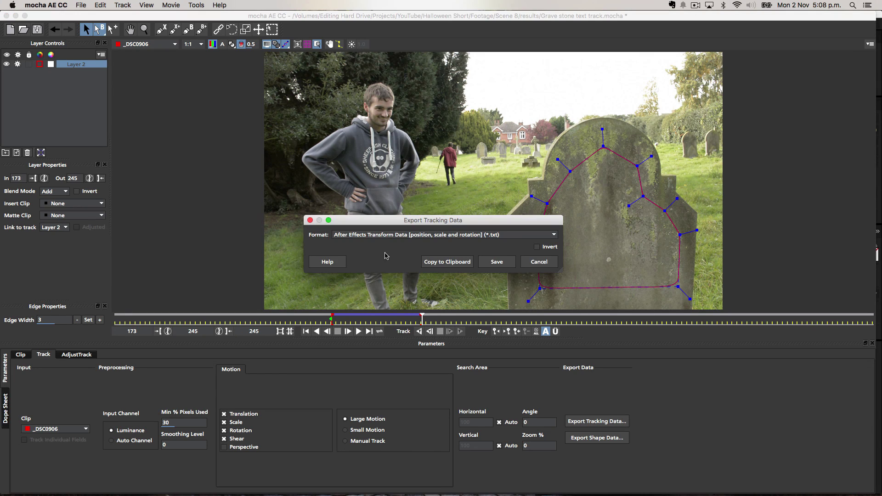
# Copy the track as After Effects Transform Data, then save the mocha project and quit.
pyautogui.click(407, 236)
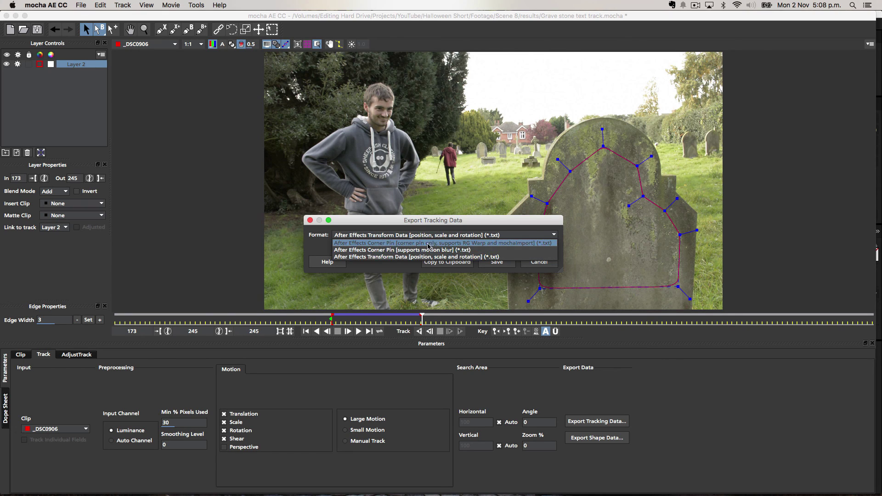
pyautogui.click(492, 257)
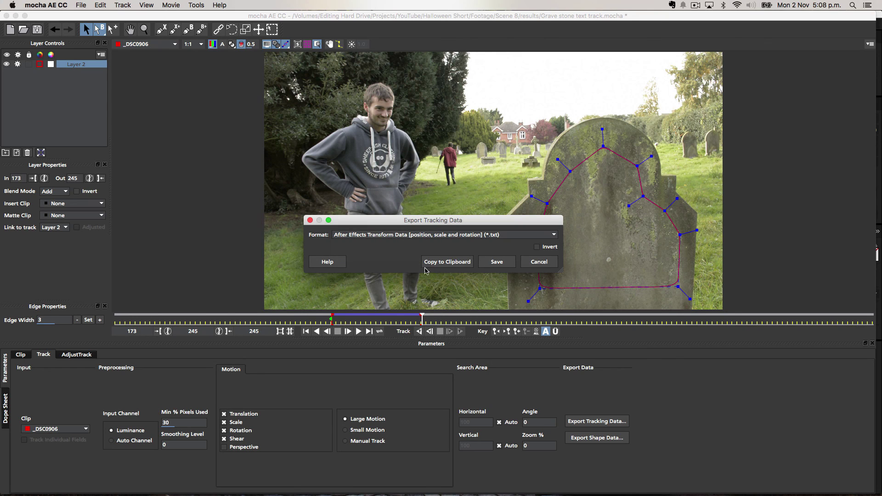
pyautogui.click(446, 265)
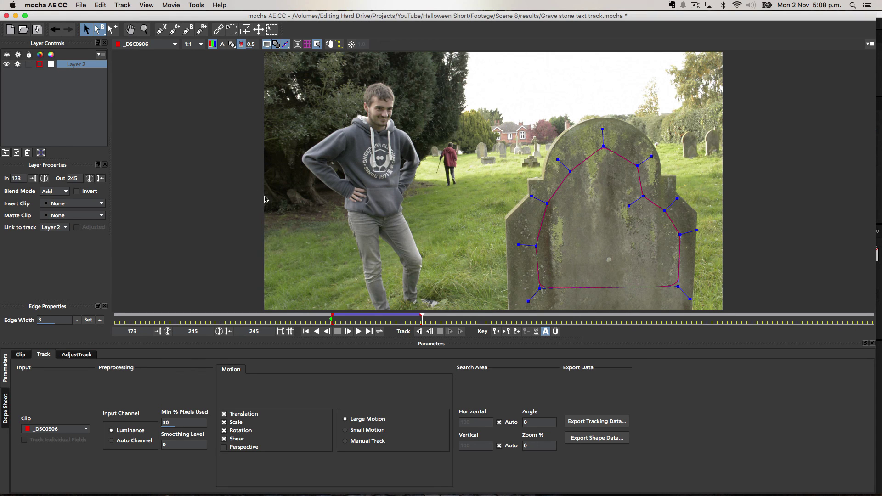
pyautogui.press('super+q')
pyautogui.click(639, 66)
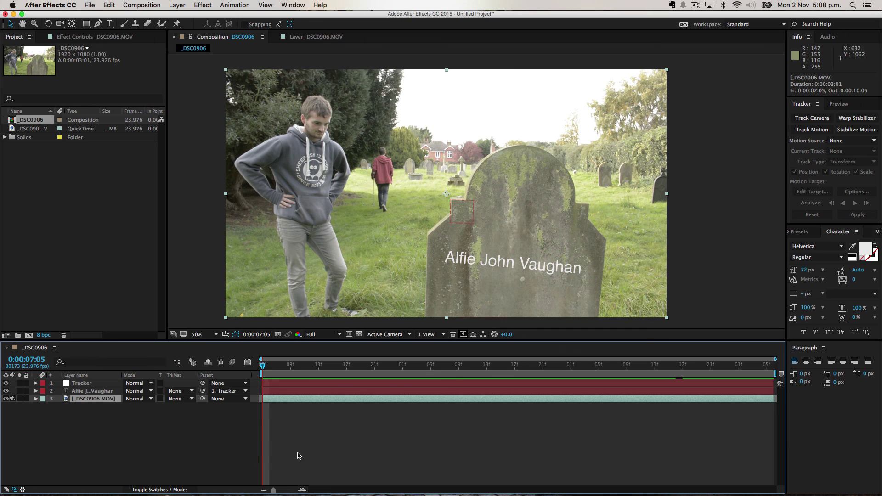
# Delete the old Tracker layer, add a new null named Tracker, and paste the 219 mocha keyframes.
pyautogui.click(289, 383)
pyautogui.press('Delete')
pyautogui.rightClick(133, 421)
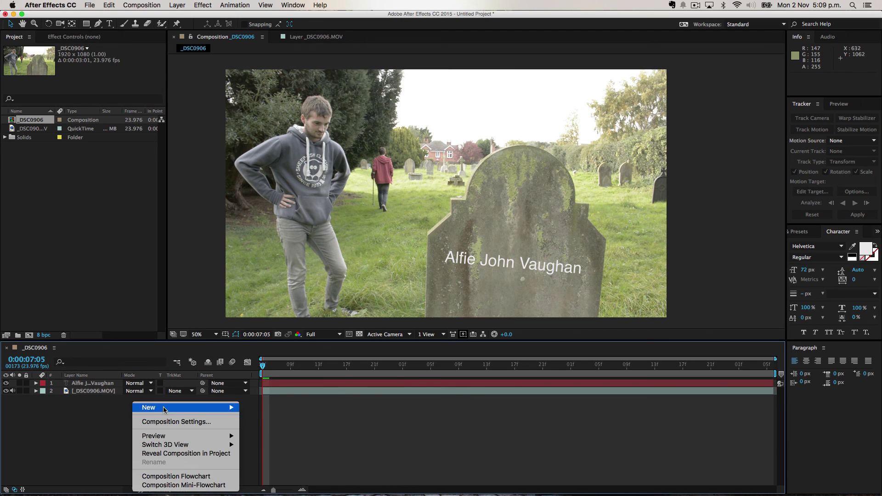
pyautogui.moveTo(227, 408)
pyautogui.click(278, 449)
pyautogui.press('Return')
pyautogui.write('T')
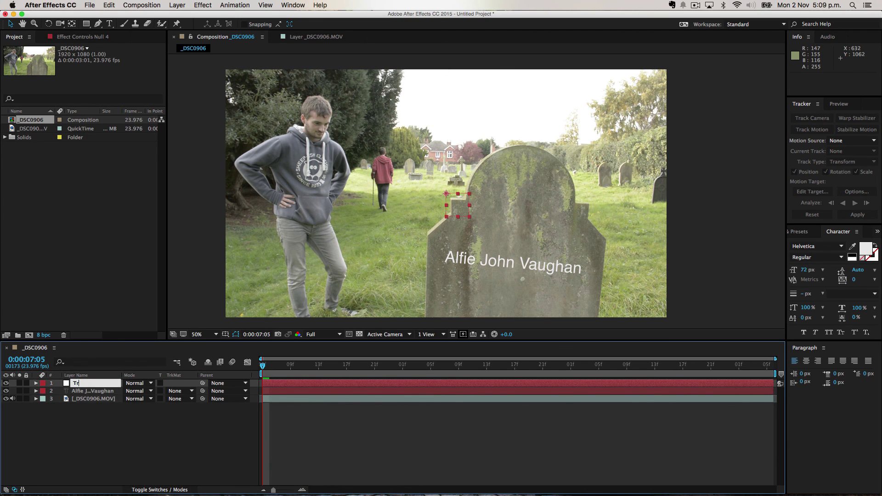
pyautogui.write('racker')
pyautogui.press('Return')
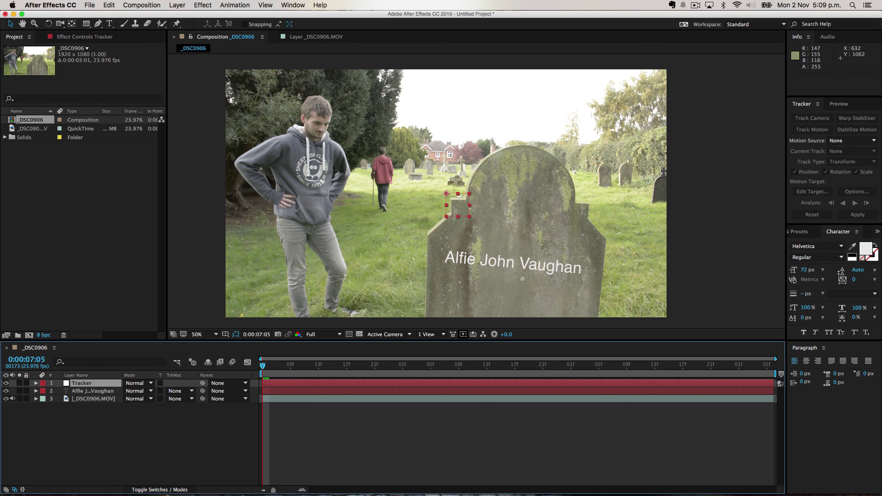
pyautogui.press('super+v')
pyautogui.press('super+v')
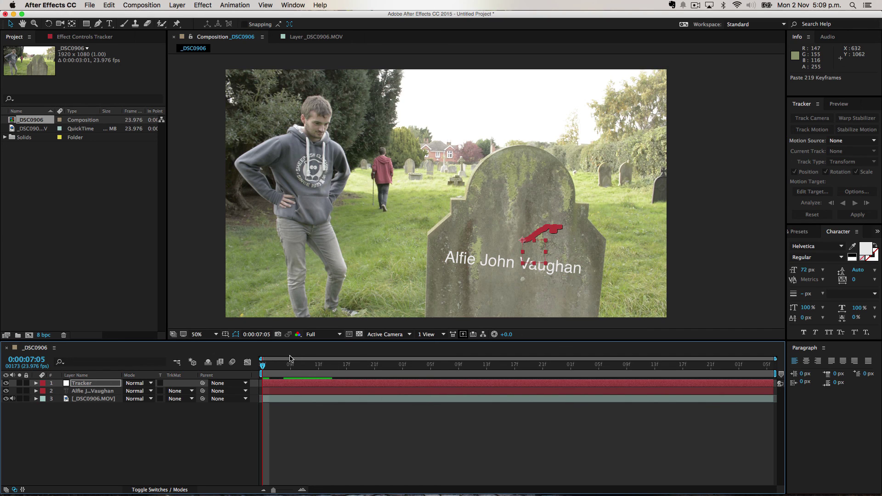
pyautogui.press('u')
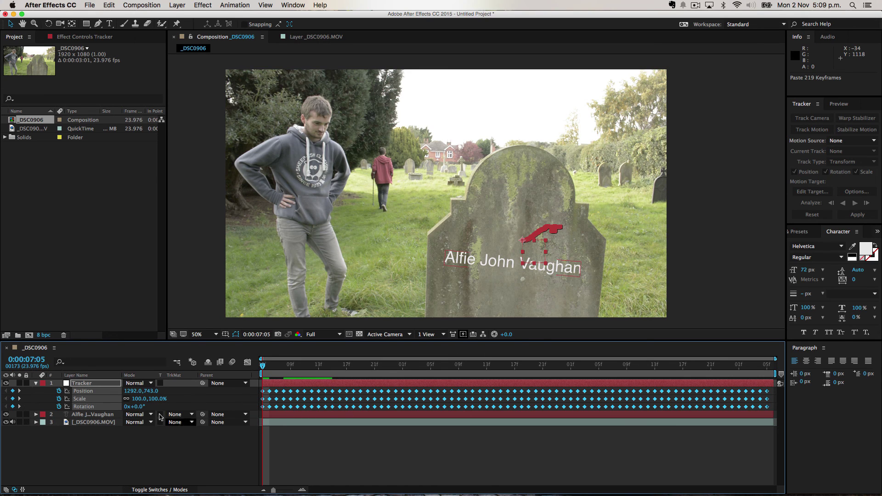
pyautogui.press('u')
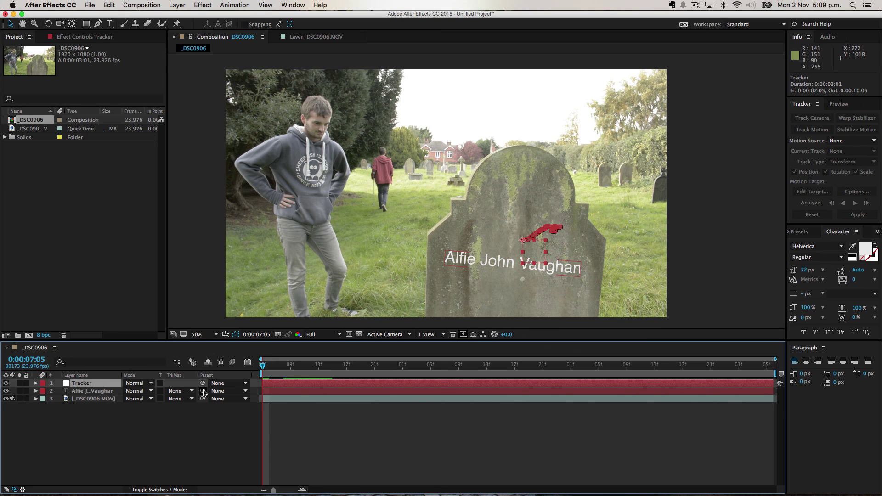
pyautogui.moveTo(203, 391); pyautogui.dragTo(120, 447)
pyautogui.moveTo(484, 263); pyautogui.dragTo(496, 274)
pyautogui.press('w')
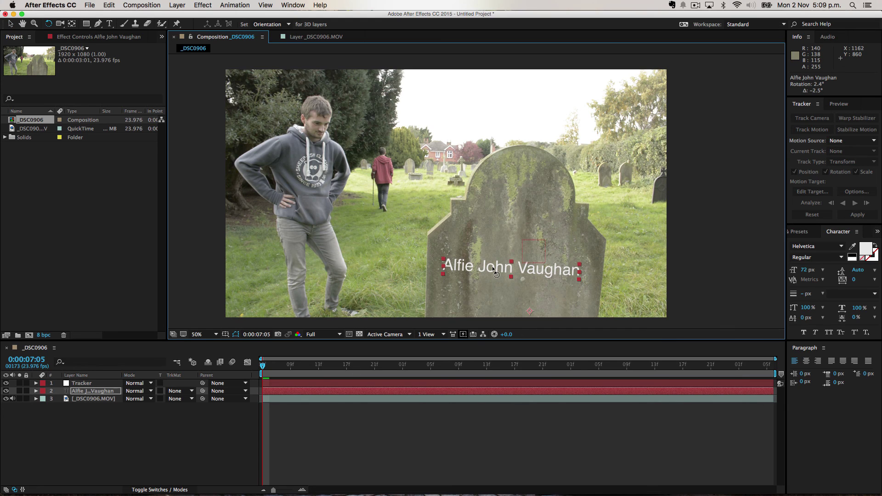
# Set the text layer's Parent to the Tracker null and play back to check it follows the headstone.
pyautogui.press('v')
pyautogui.moveTo(203, 392); pyautogui.dragTo(82, 383)
pyautogui.click(209, 430)
pyautogui.press('space')
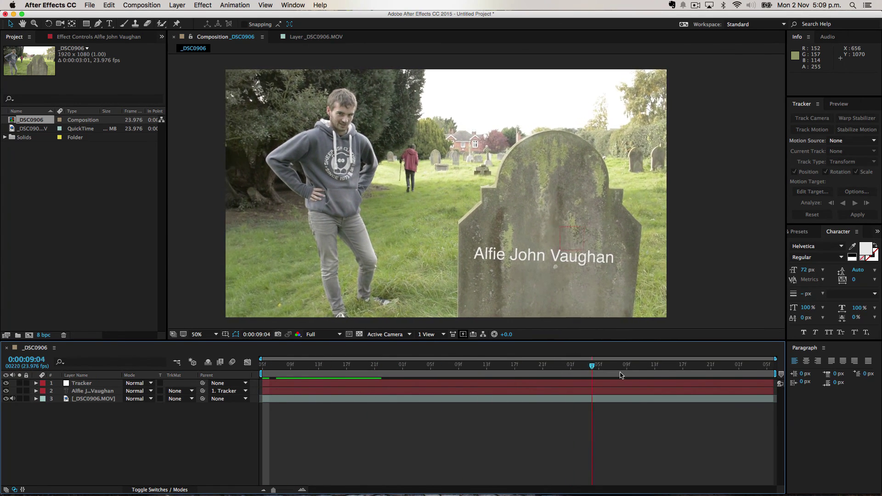